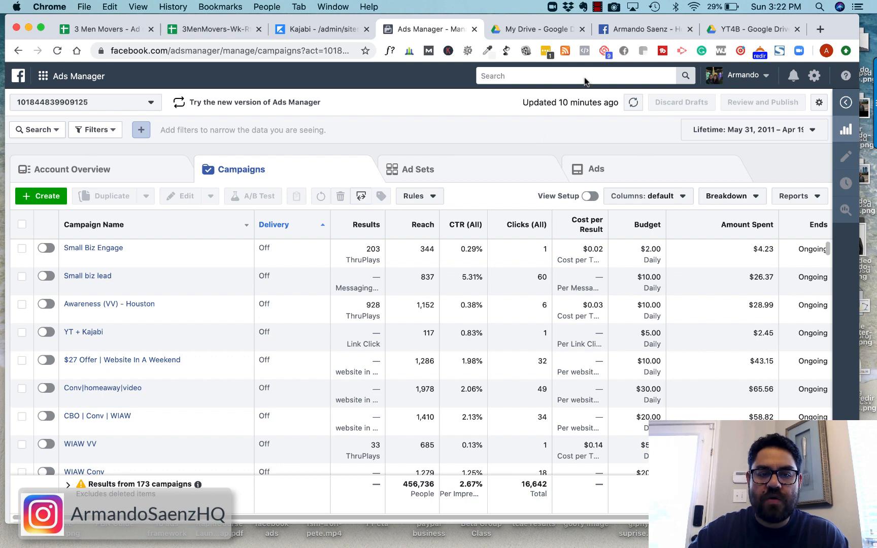
- Switch to the Facebook business page and open its post composer to examine the available post options
click(629, 29)
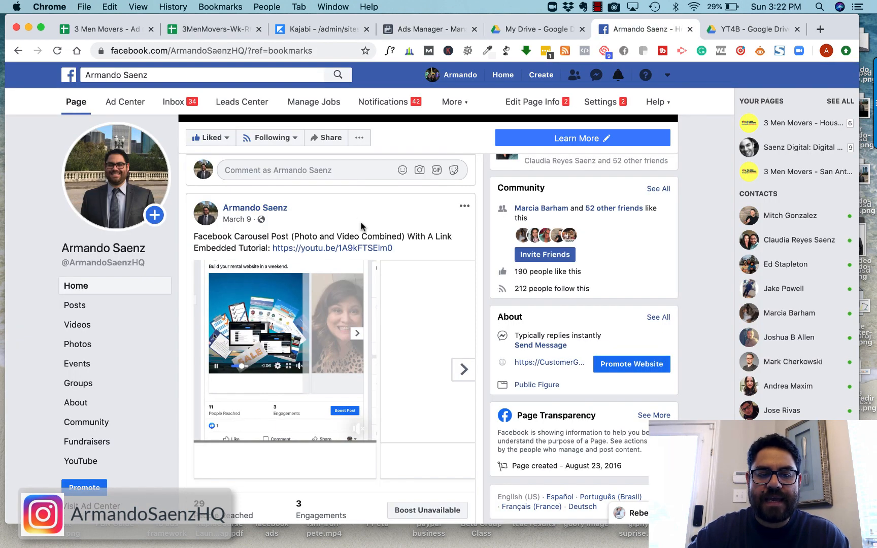
scroll(363, 228, up, 15)
scroll(363, 227, down, 6)
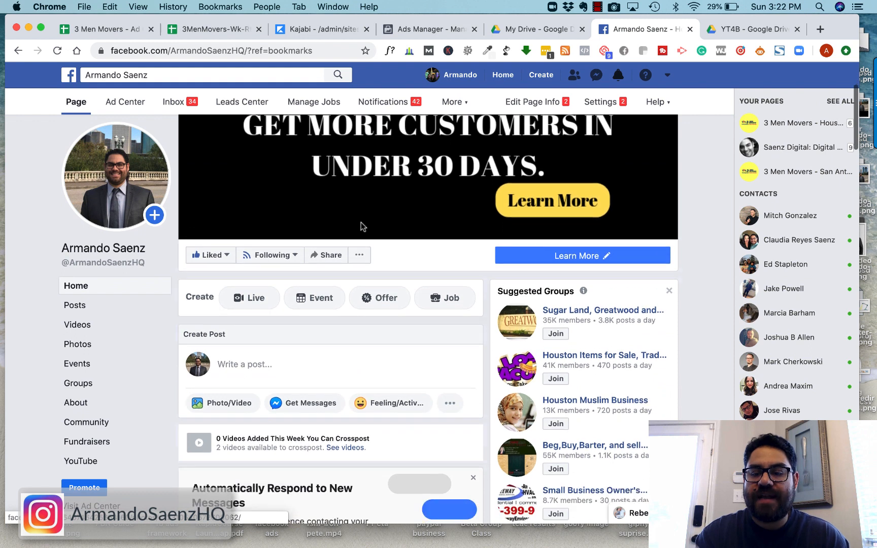
click(290, 259)
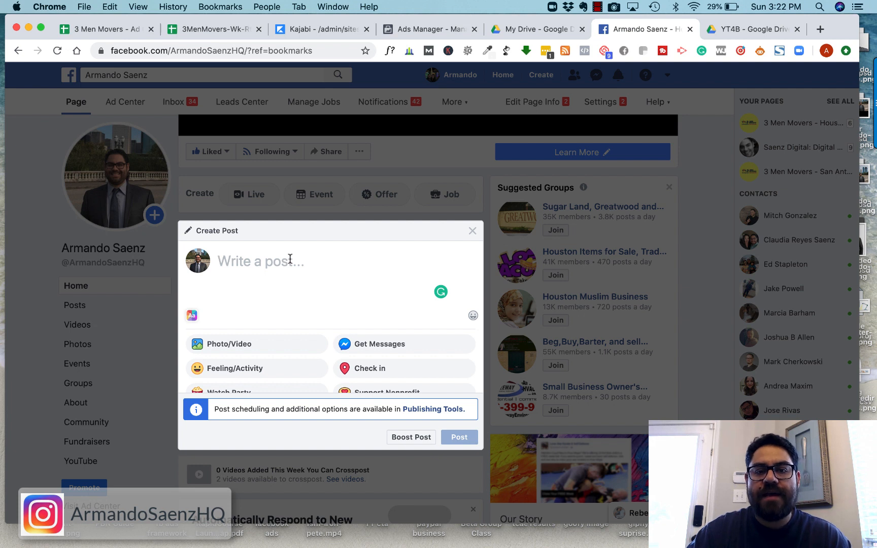
- Switch back to Ads Manager and start a new campaign named "campaign"
click(430, 31)
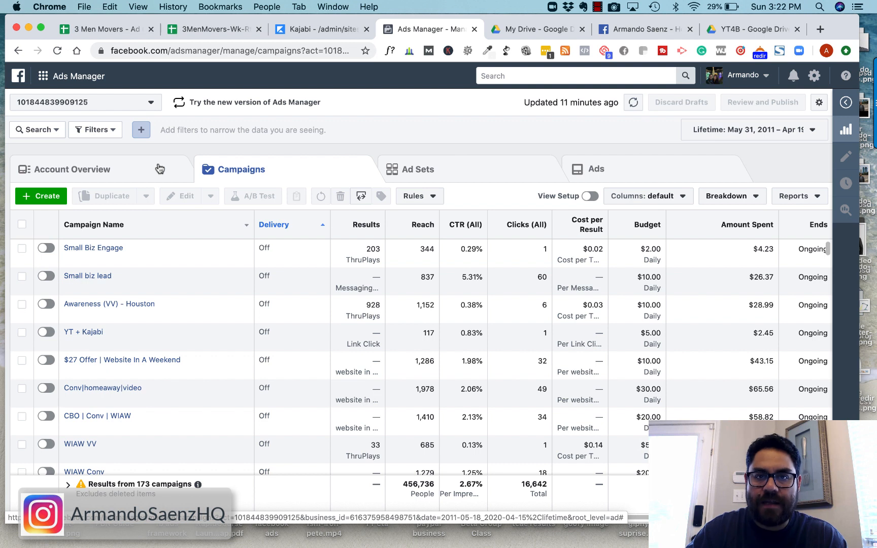
click(43, 198)
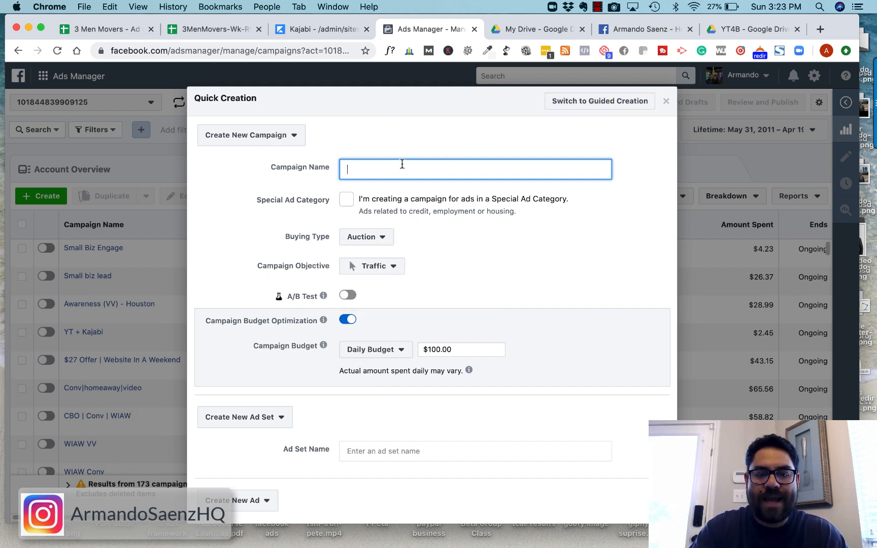
text(cam)
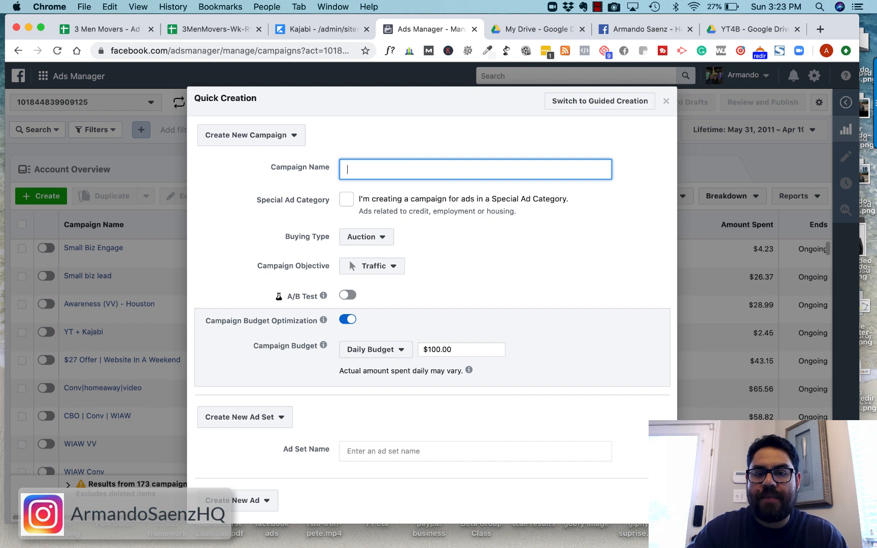
text(paign)
click(469, 248)
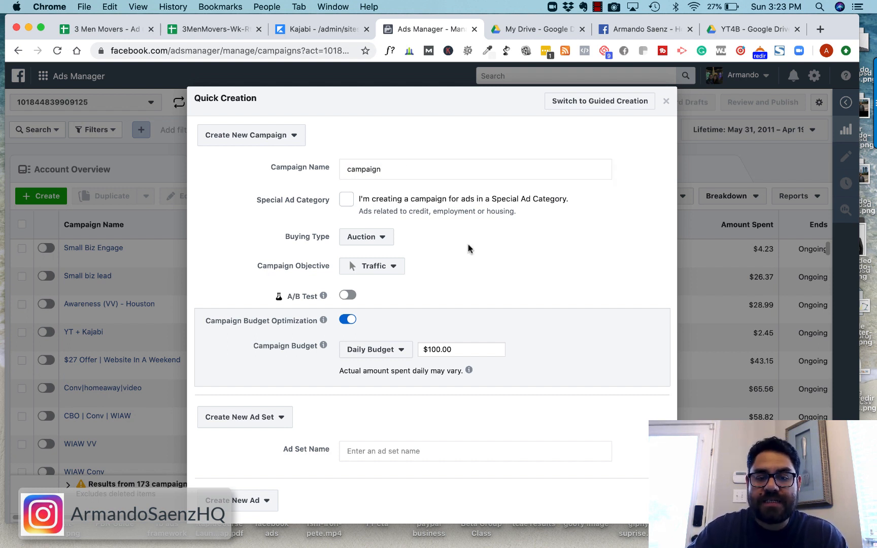
- Set the new campaign's daily budget to $1.00
scroll(468, 248, down, 2)
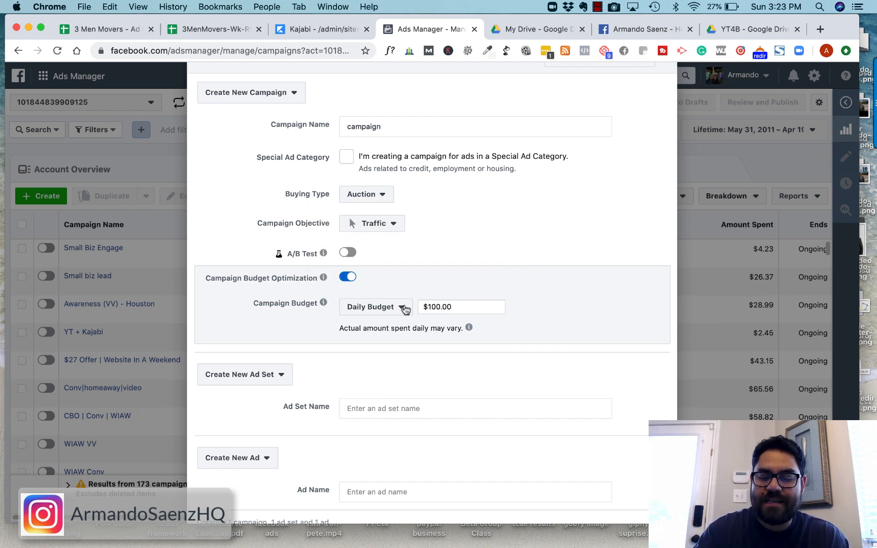
click(440, 307)
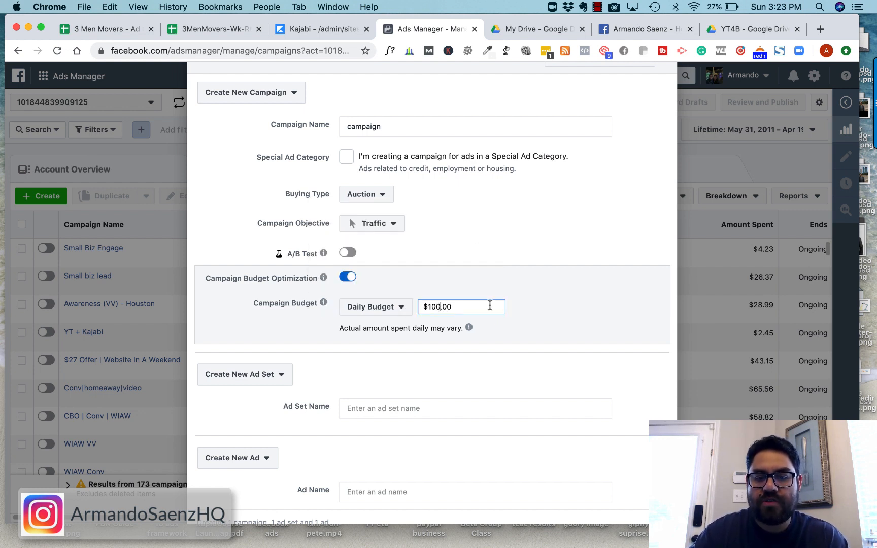
key(BackSpace)
key(BackSpace)
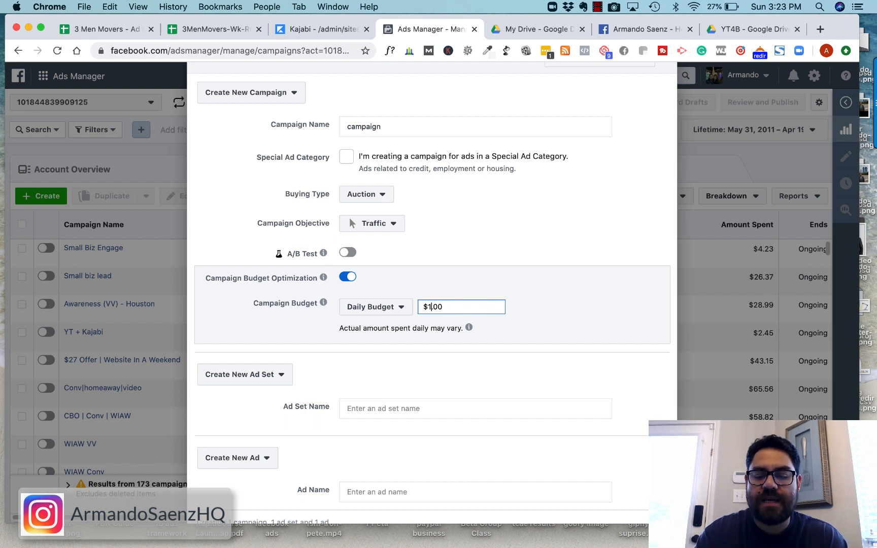
click(539, 312)
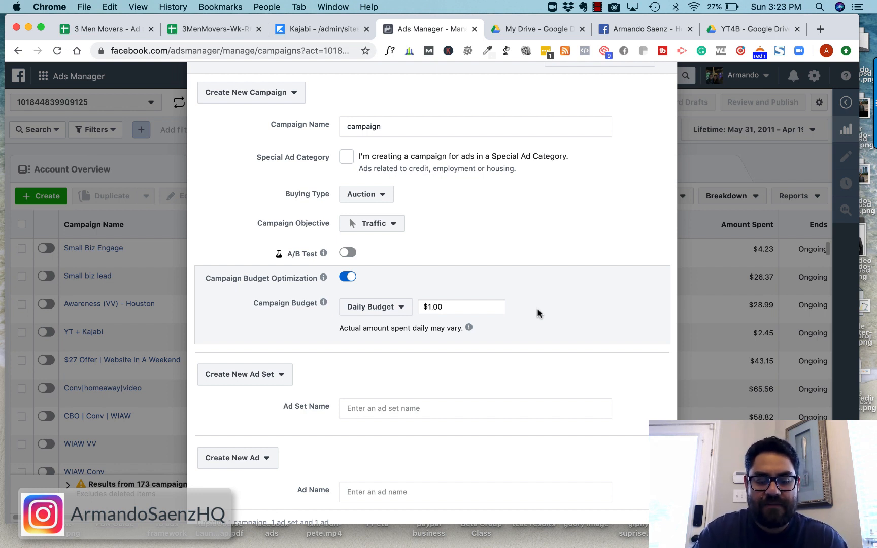
- Name the new ad set "ad set" and the new ad "ad", and save them with the campaign as a draft
scroll(538, 312, down, 3)
click(386, 342)
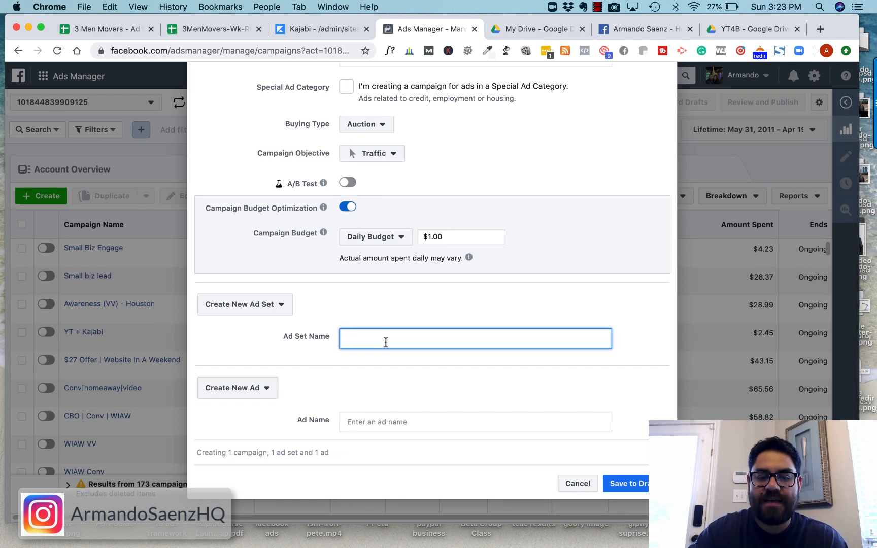
text(ad set)
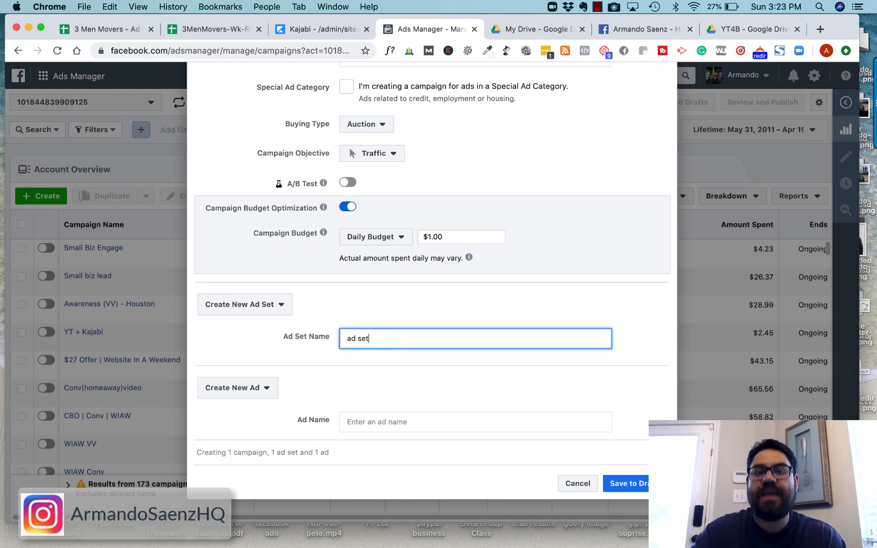
click(361, 424)
text(ad)
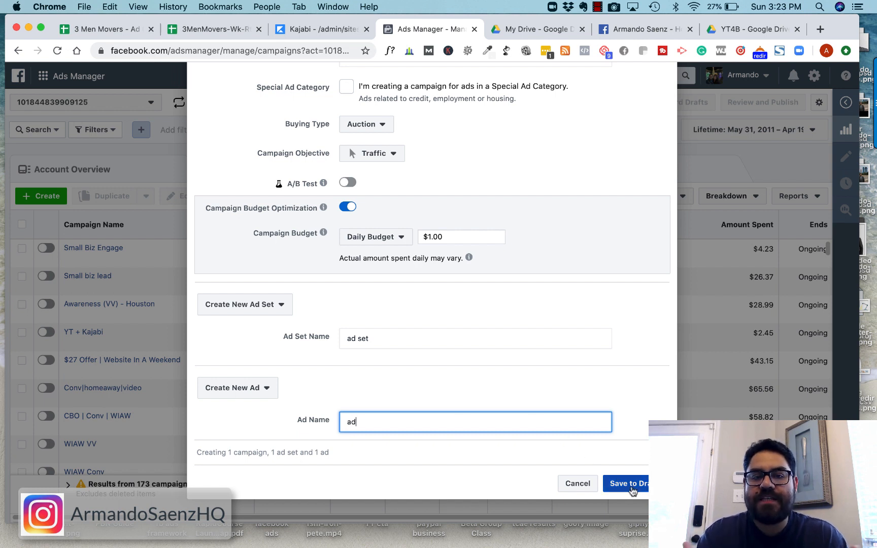
click(630, 485)
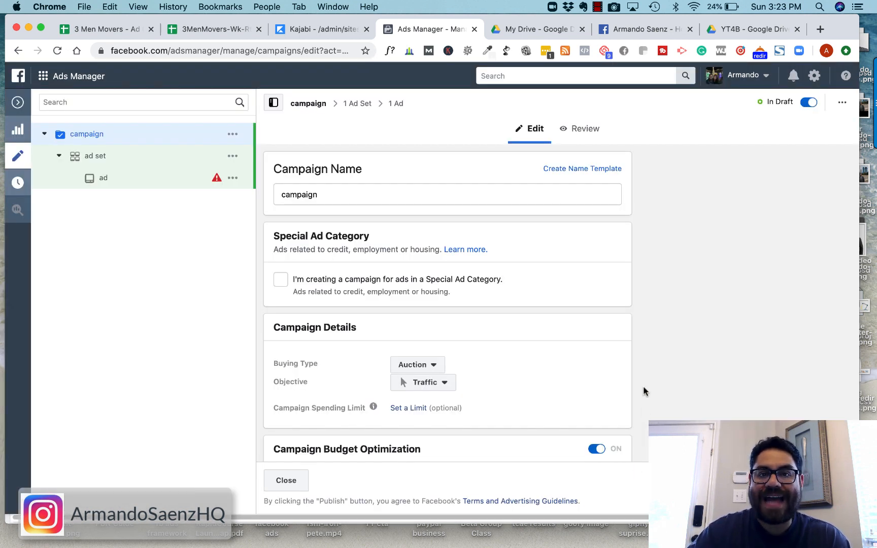
- Set the ad set's start date to April 24, 2020 in its schedule
click(103, 157)
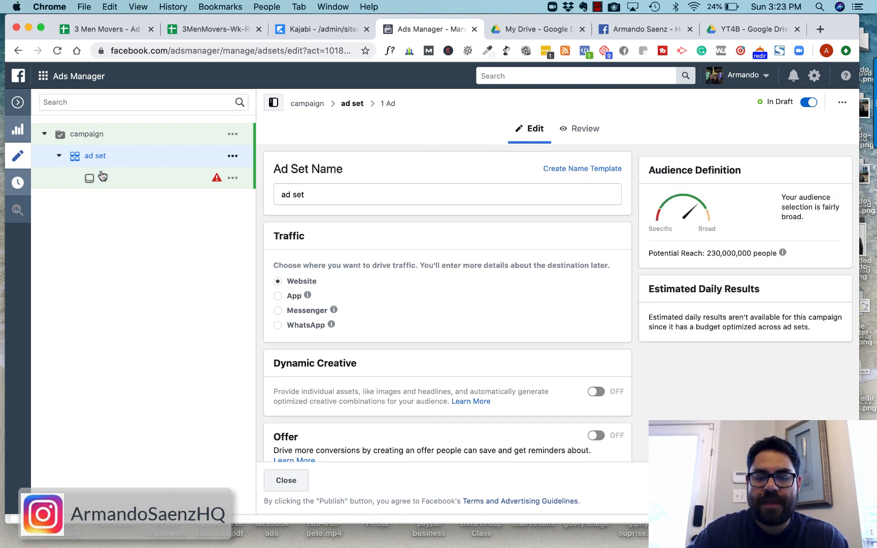
scroll(529, 327, down, 10)
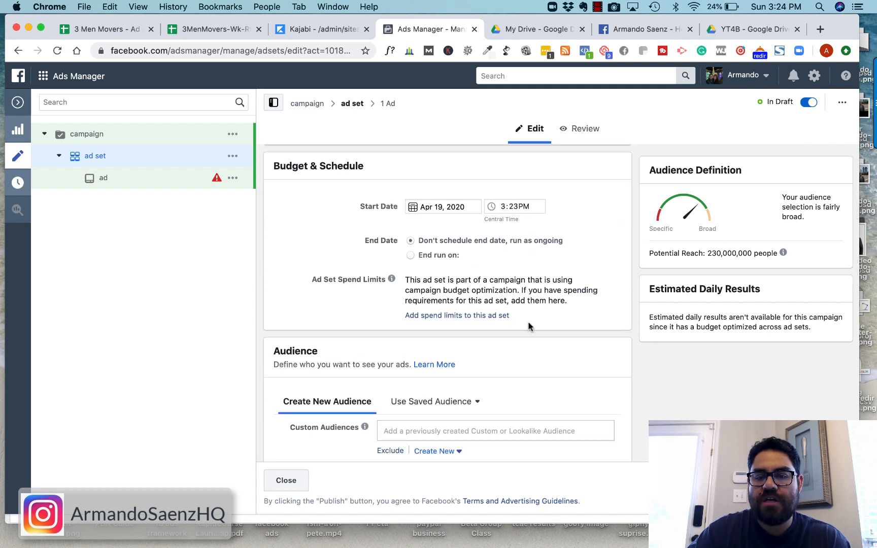
click(417, 208)
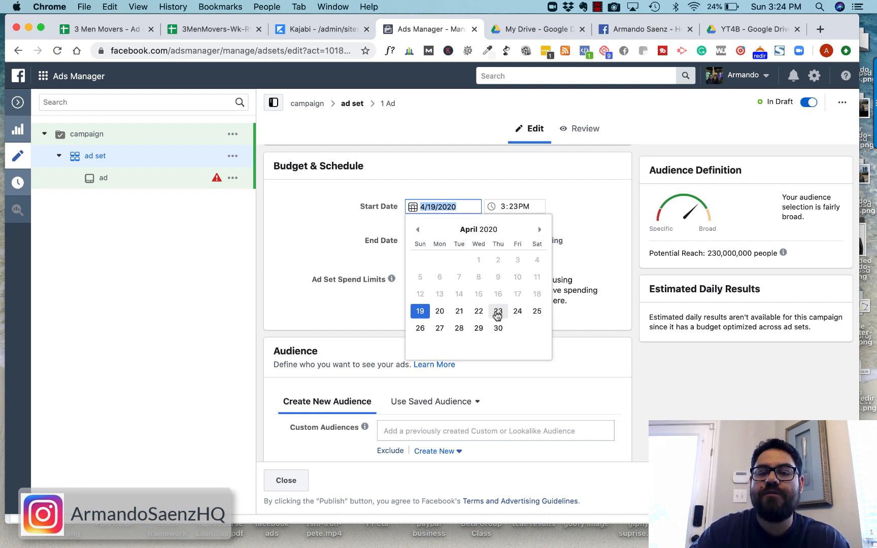
click(518, 313)
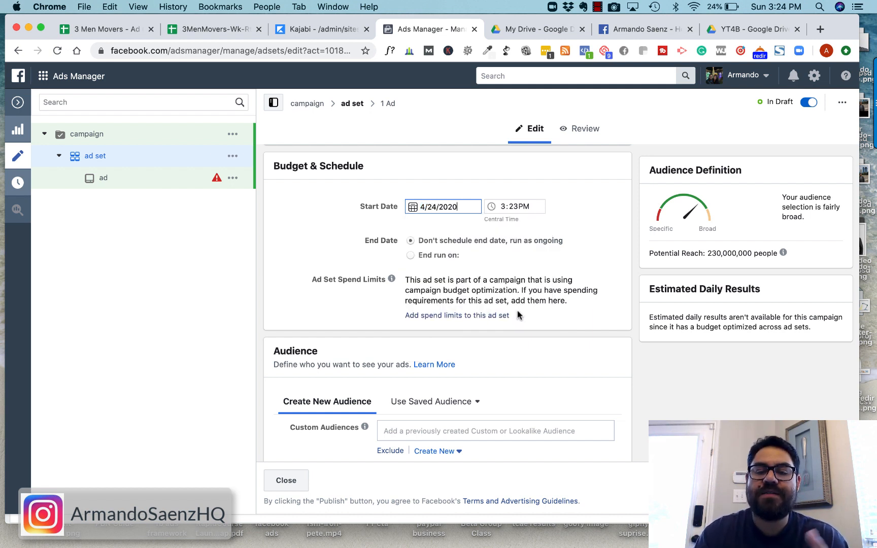
click(513, 263)
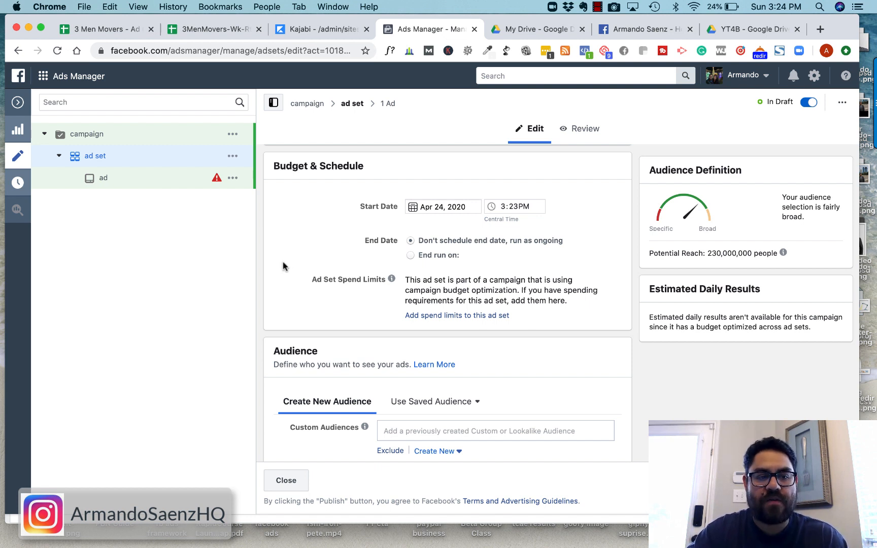
- Set the draft ad's Facebook Page to the advertiser's own-name page listed under their business account
click(104, 181)
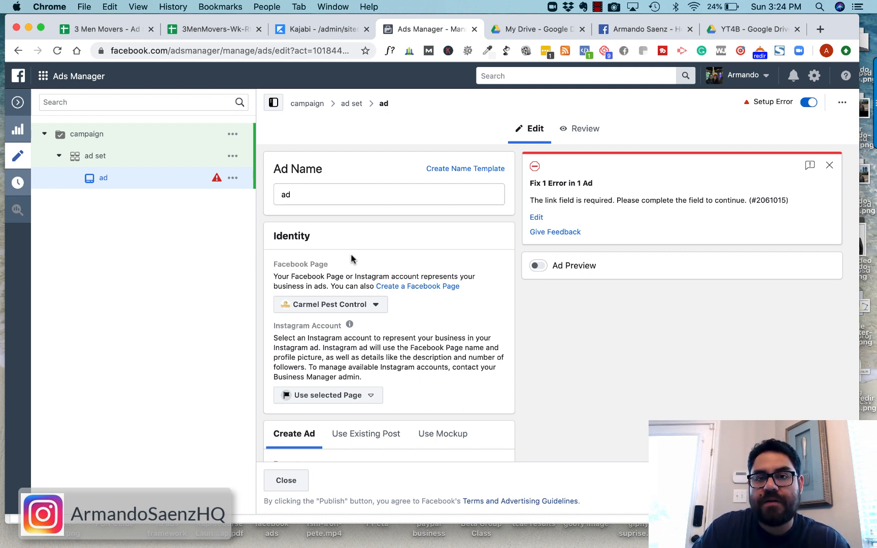
click(377, 305)
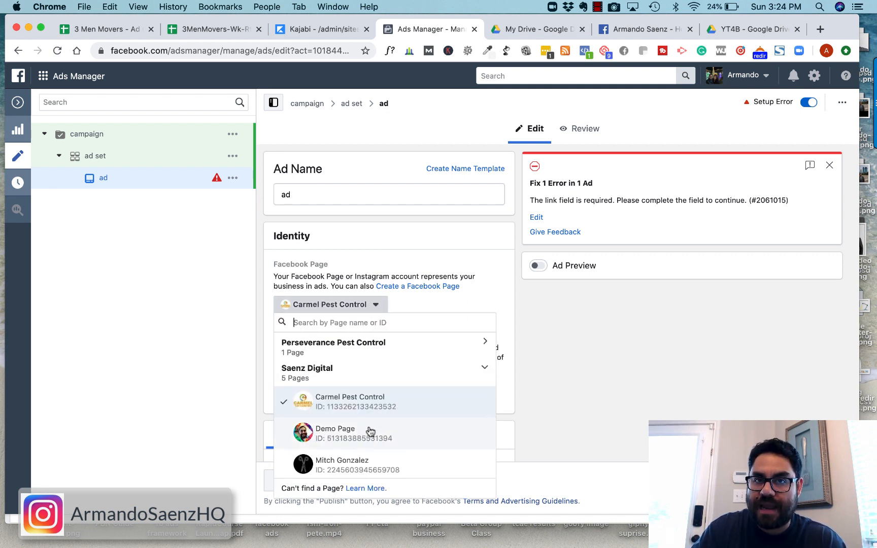
click(370, 432)
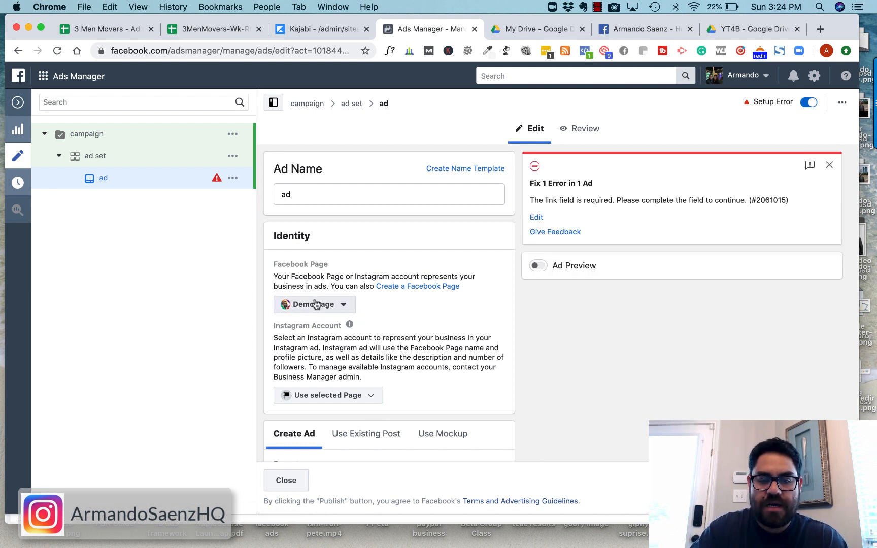
click(343, 305)
text(arm)
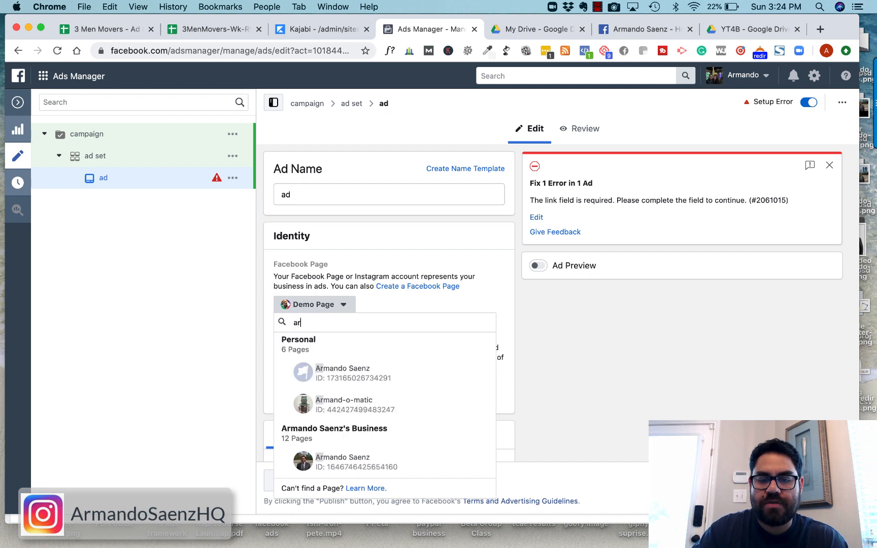
click(340, 462)
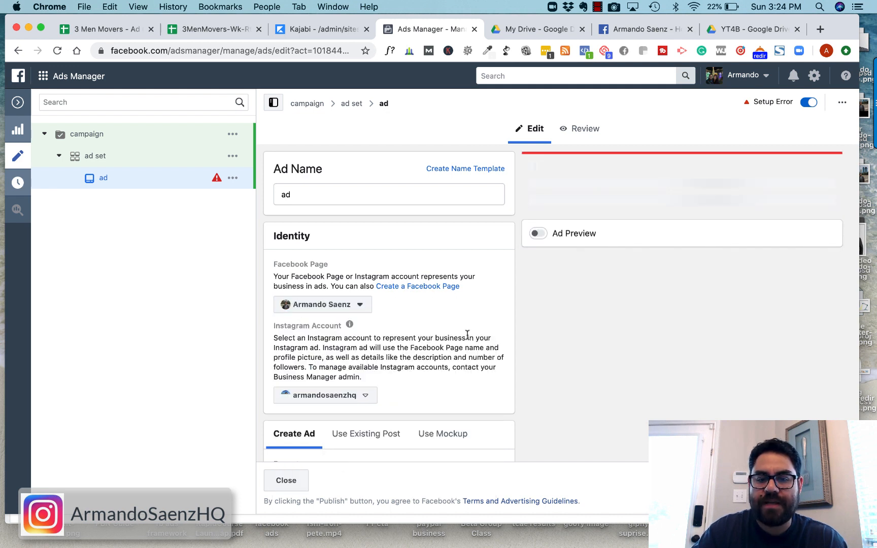
- Choose the Carousel format for the ad and remove the third card, leaving two cards
scroll(467, 336, down, 3)
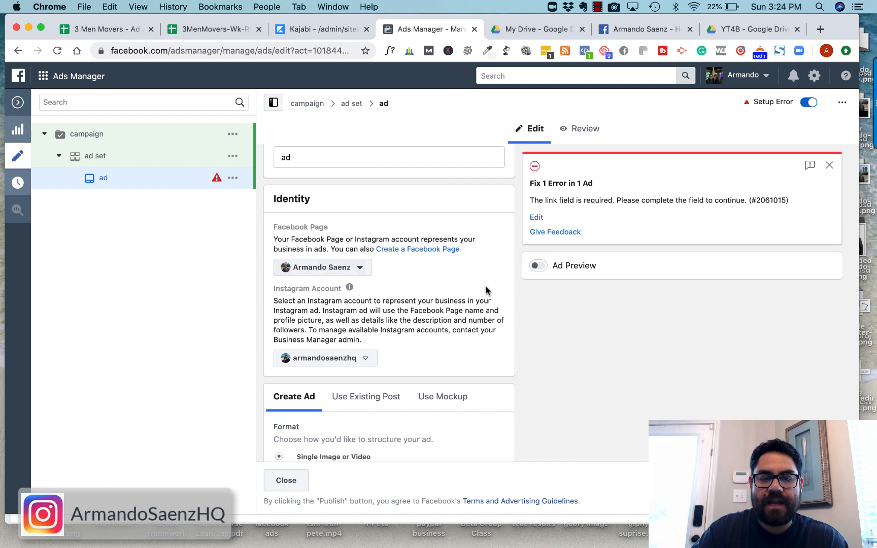
scroll(489, 290, down, 2)
scroll(389, 306, down, 2)
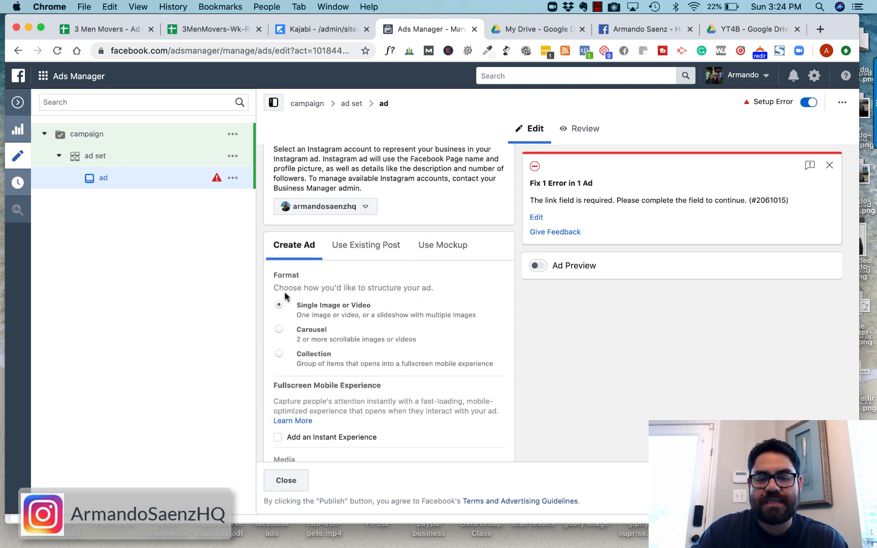
click(279, 331)
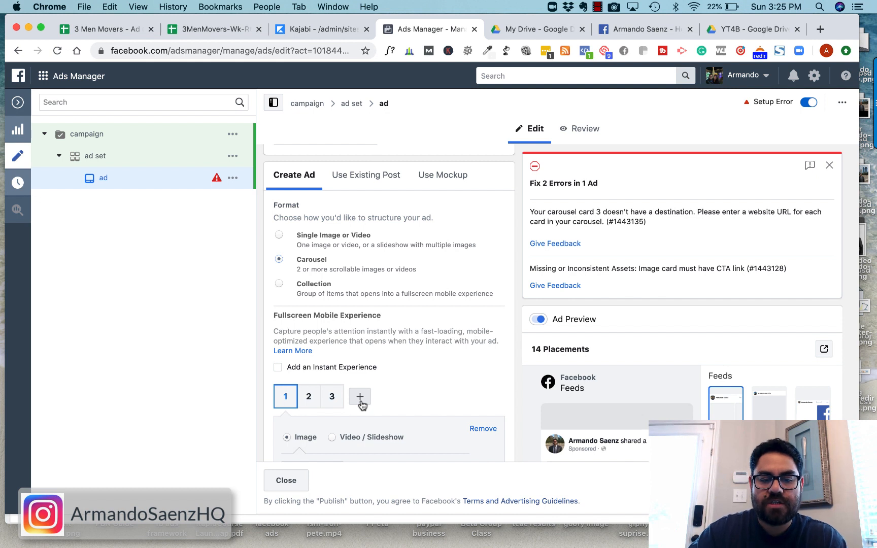
click(332, 397)
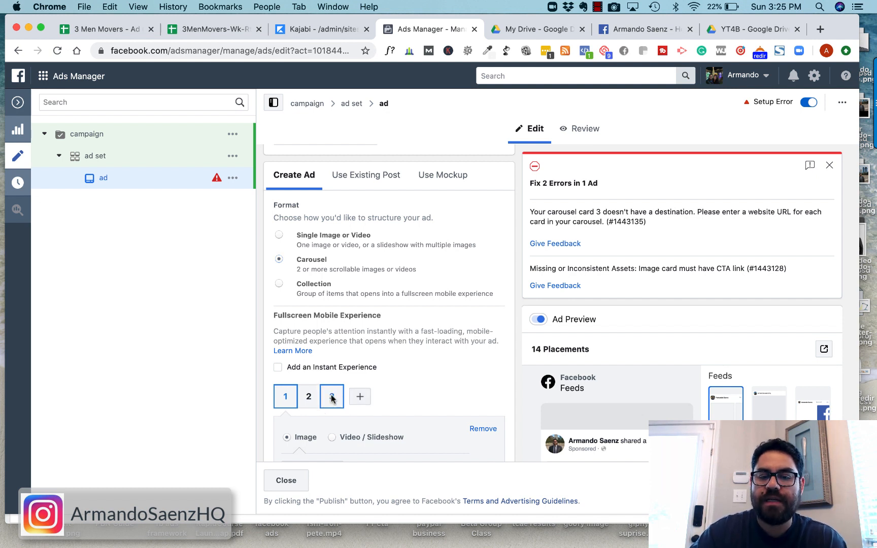
click(489, 430)
scroll(429, 380, down, 3)
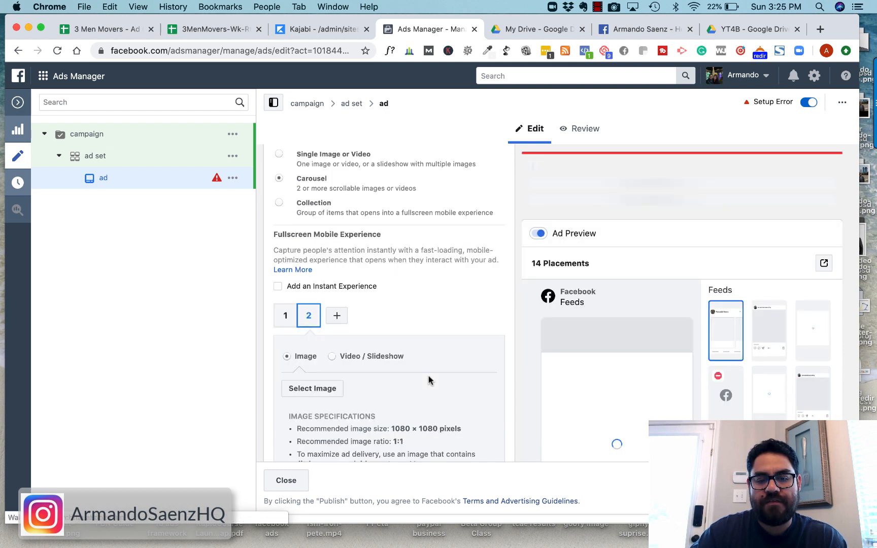
- Switch carousel card 1 to Video / Slideshow and add the "Build Your Vacation Home Website In A Weekend!" video from the account videos
click(285, 318)
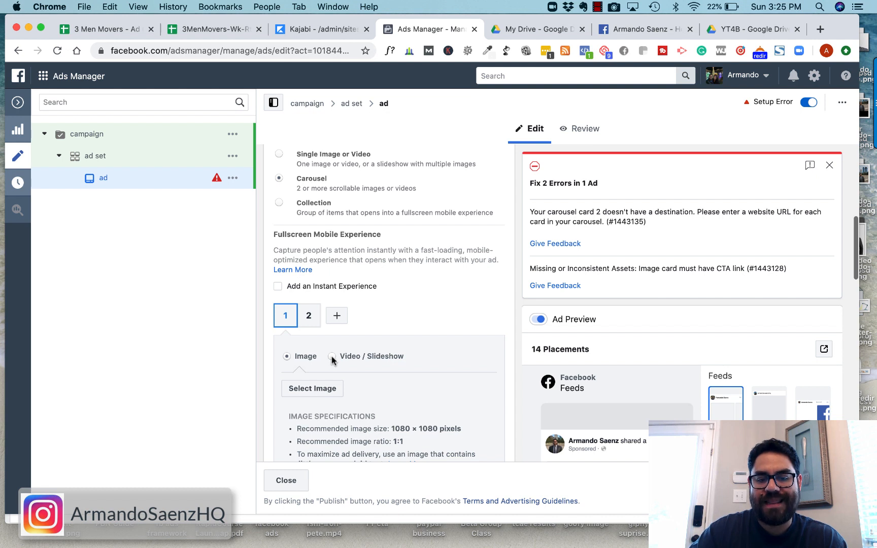
click(332, 357)
click(313, 390)
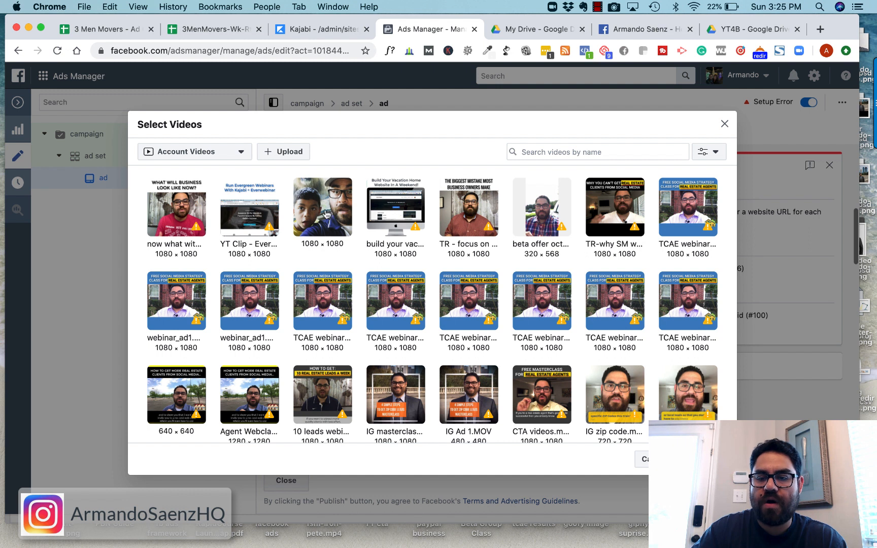
click(389, 217)
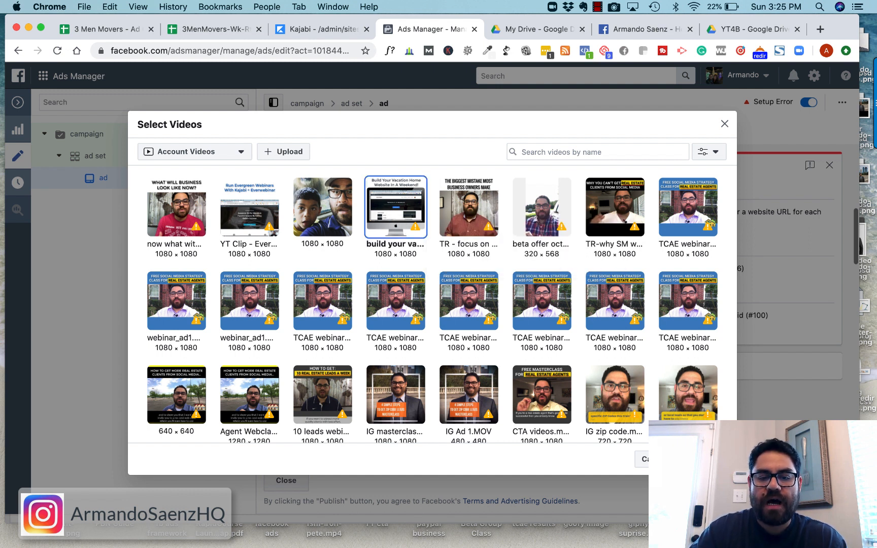
click(702, 459)
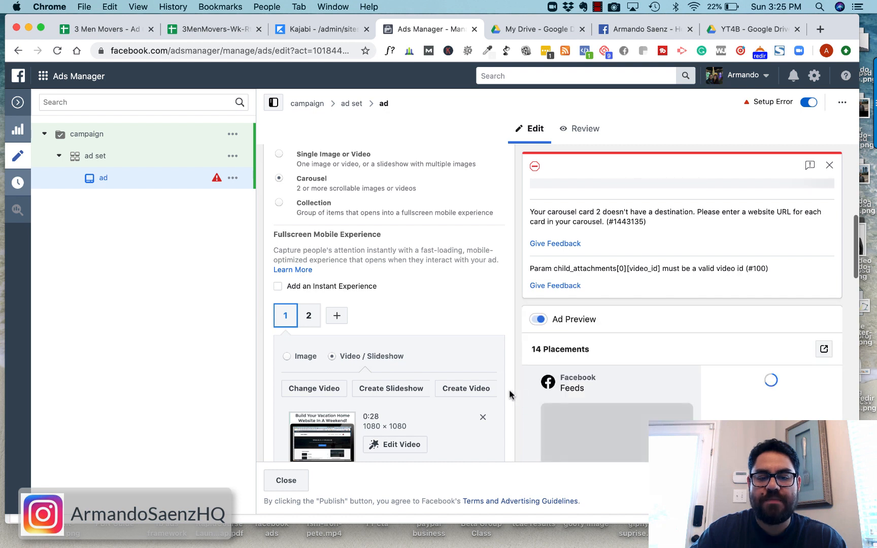
scroll(510, 391, down, 3)
scroll(508, 390, down, 3)
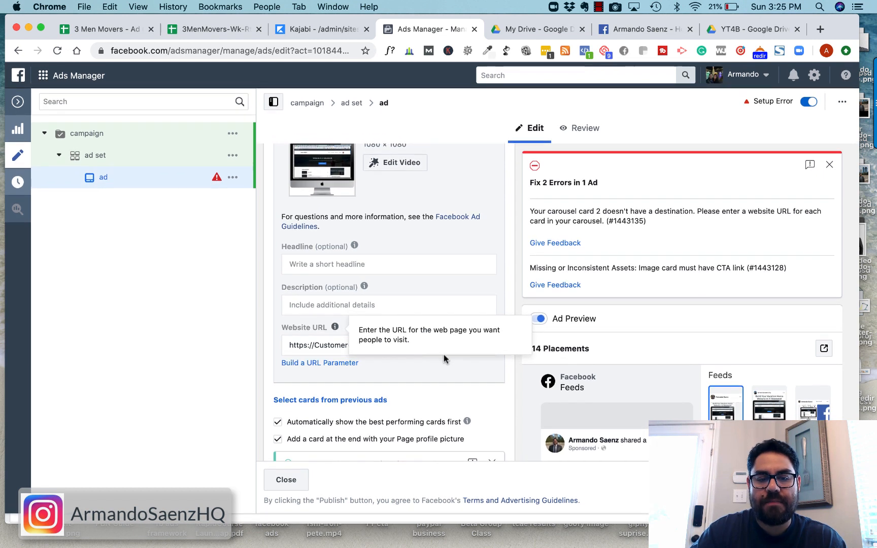
- Add the comic art.png image from the account images to carousel card 2
scroll(509, 377, down, 10)
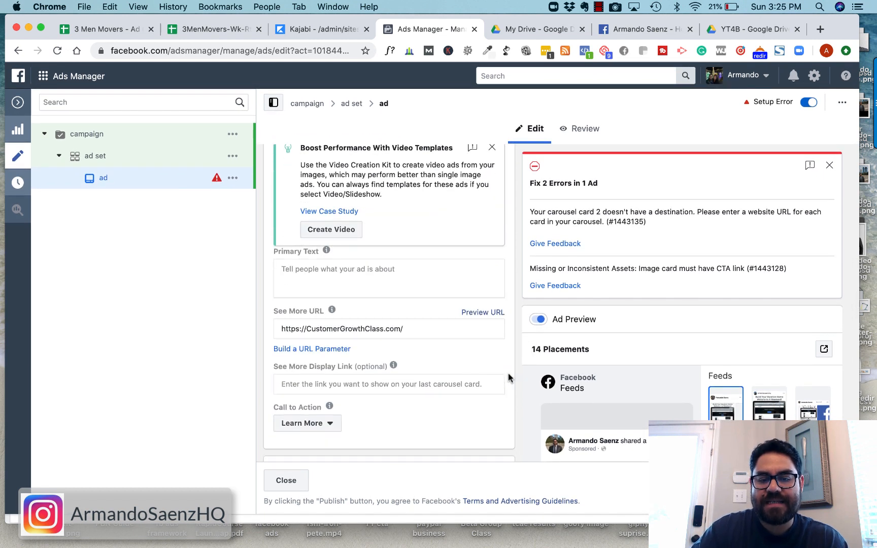
mouse_move(305, 310)
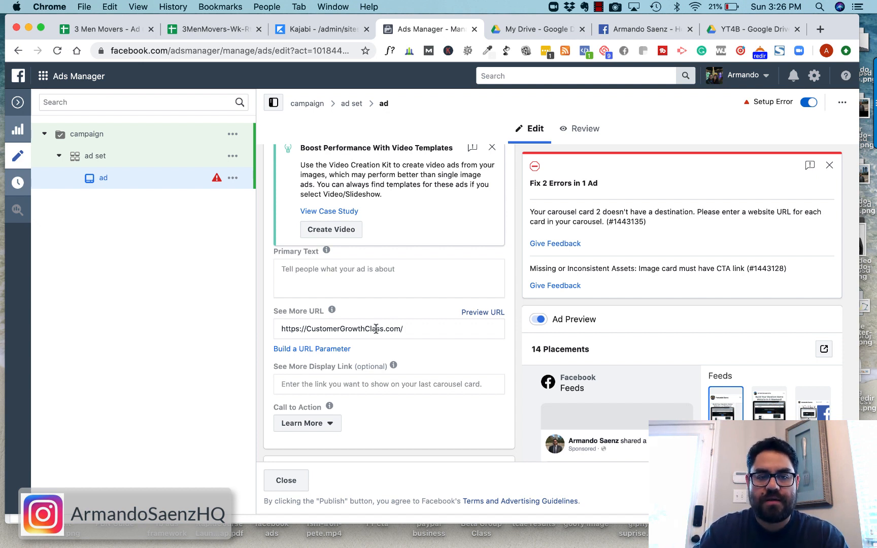
scroll(375, 329, up, 10)
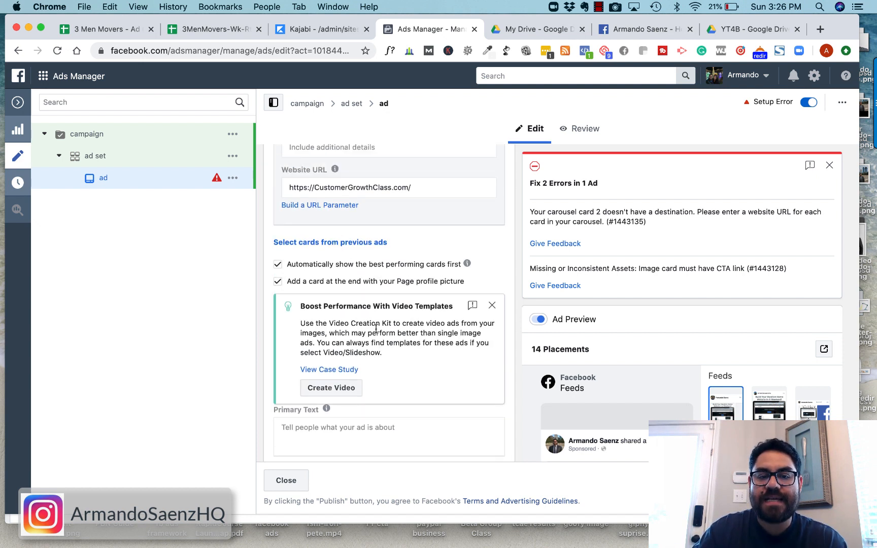
scroll(377, 334, up, 2)
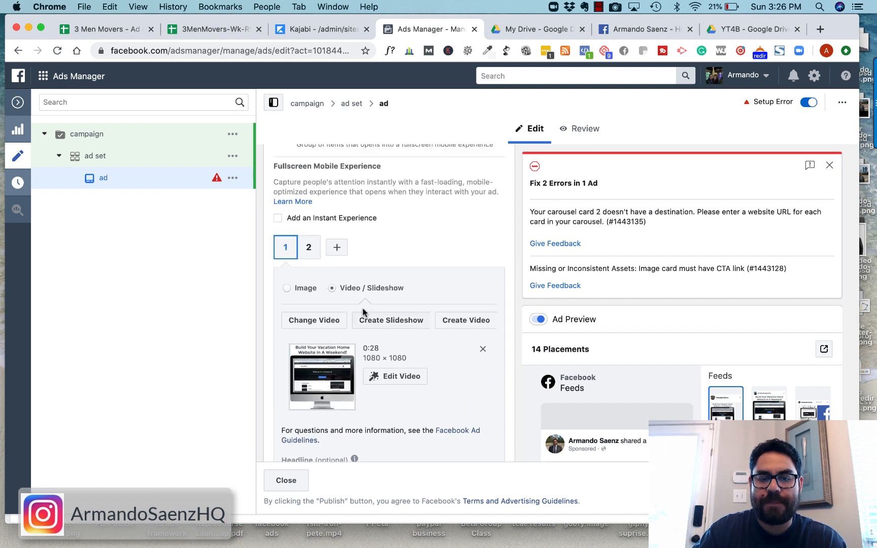
click(309, 251)
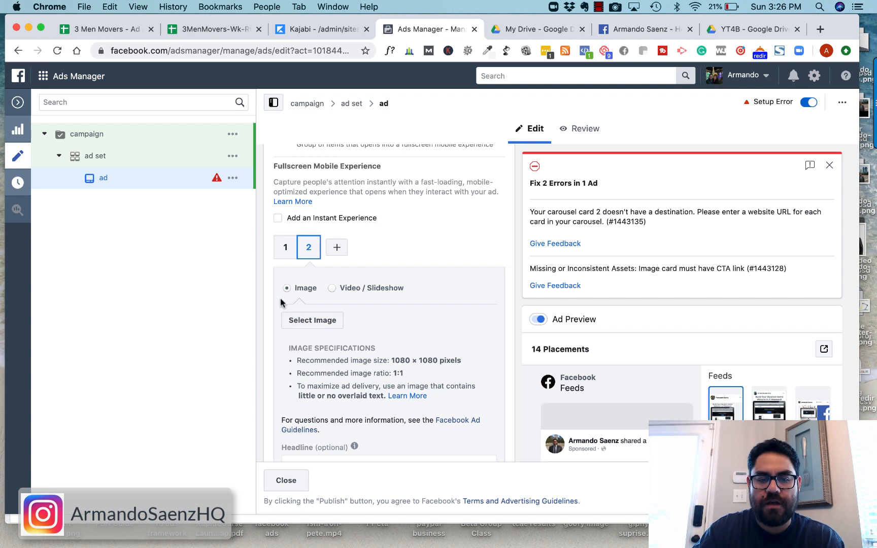
click(311, 322)
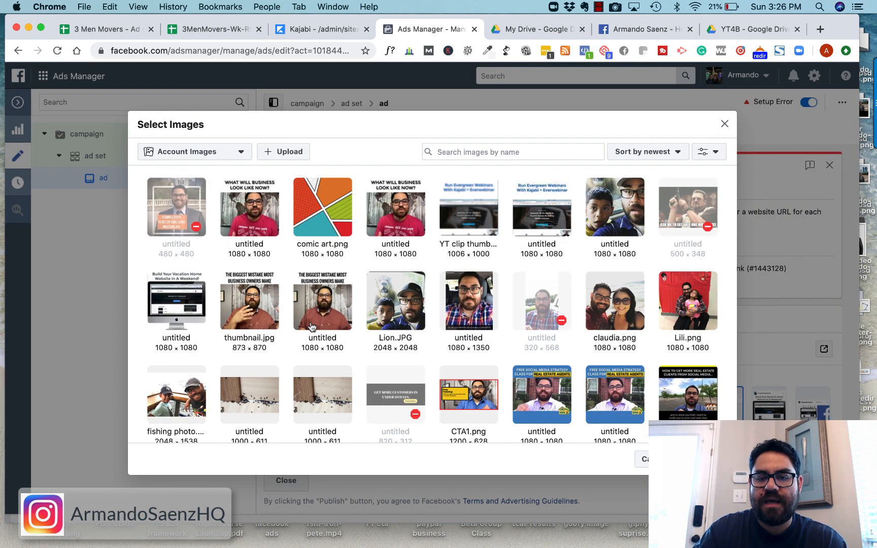
click(328, 217)
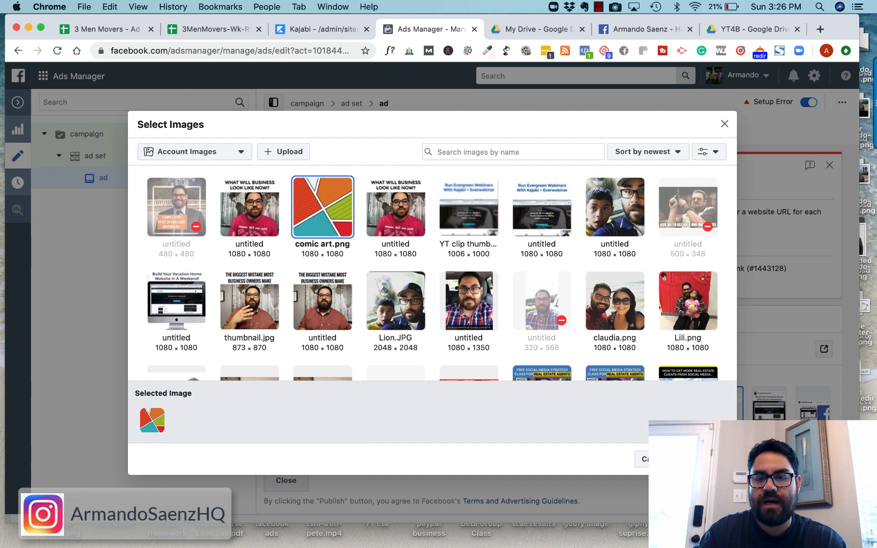
click(704, 460)
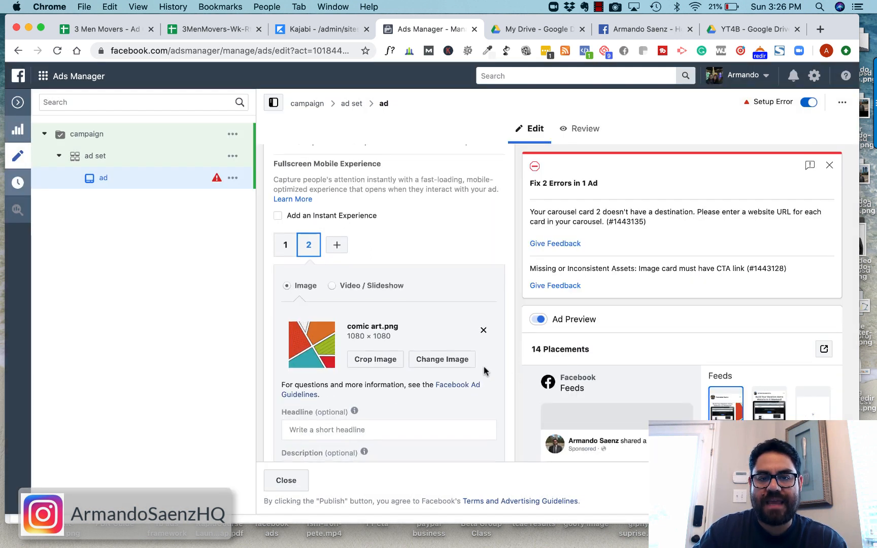
scroll(484, 367, down, 3)
scroll(484, 367, down, 4)
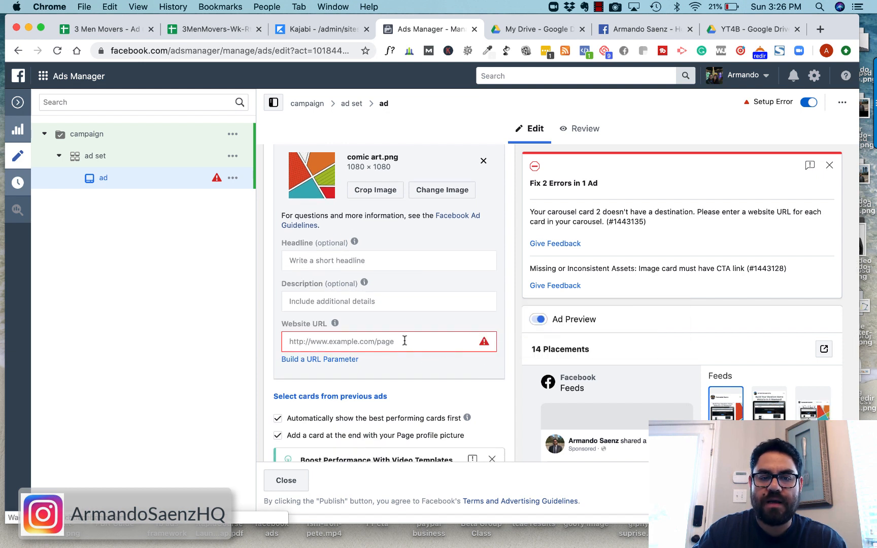
scroll(403, 340, up, 4)
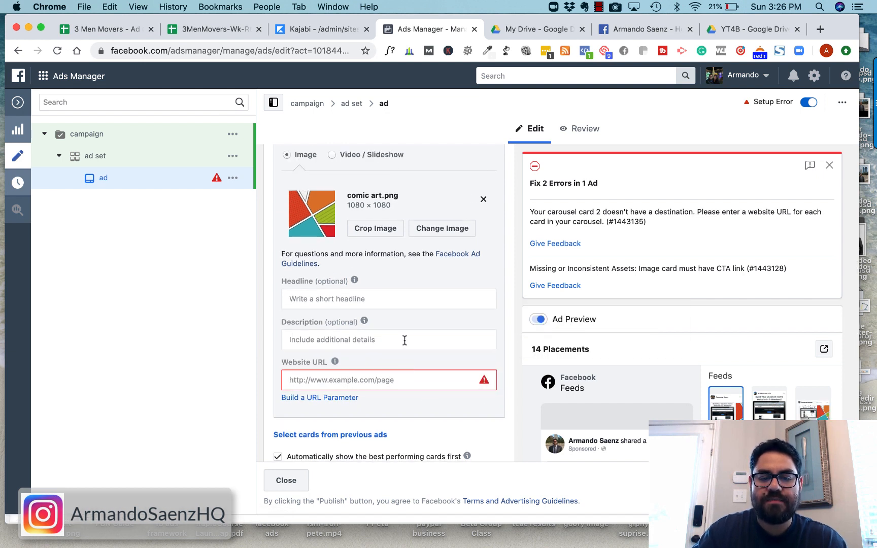
click(286, 187)
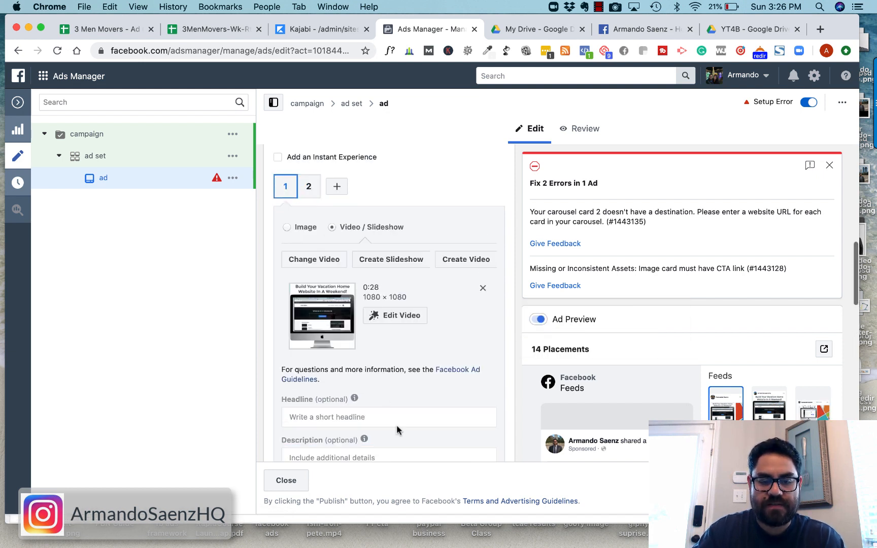
scroll(397, 430, down, 4)
triple_click(408, 405)
key(super+c)
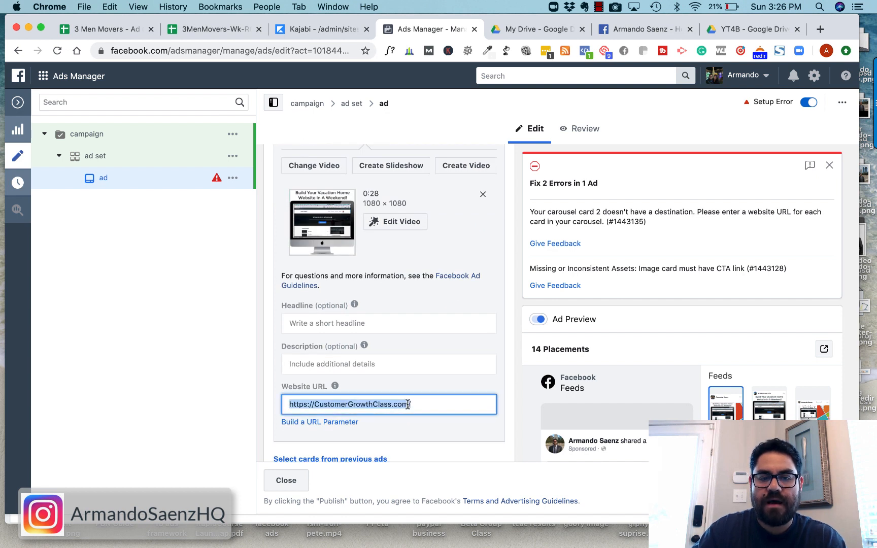
scroll(385, 281, up, 3)
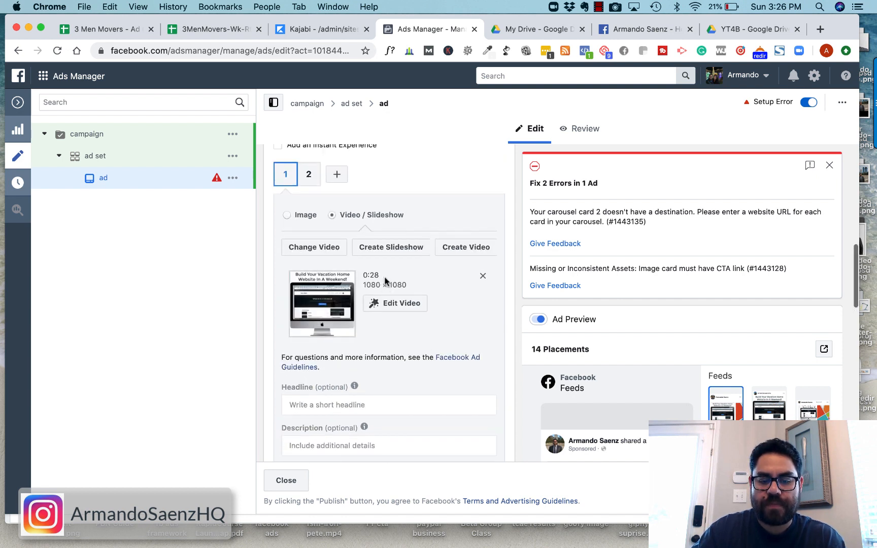
click(309, 174)
click(363, 448)
key(super+v)
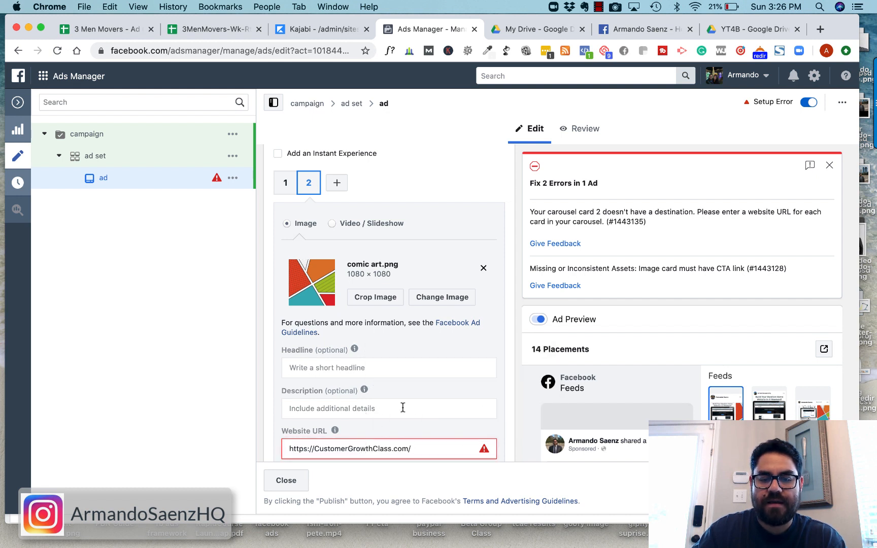
- Set the carousel ad's call to action to No Button
scroll(401, 386, down, 10)
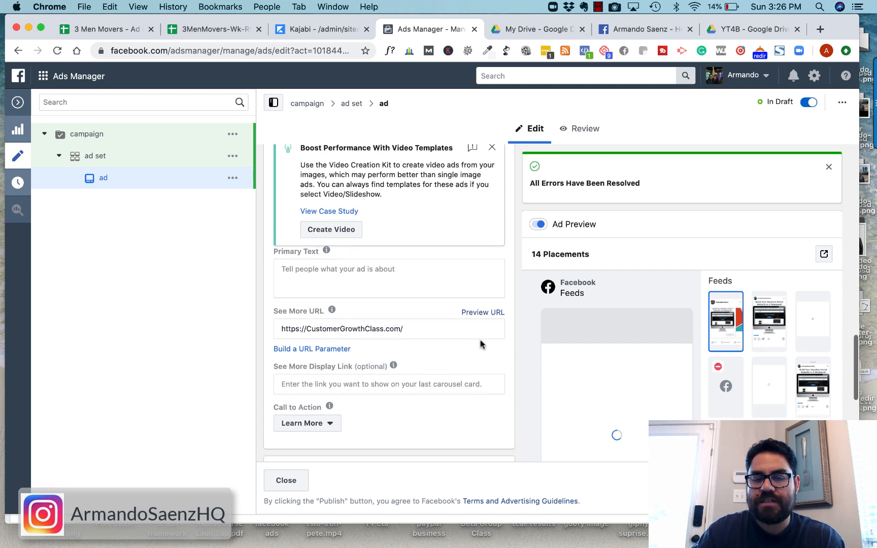
scroll(564, 364, down, 5)
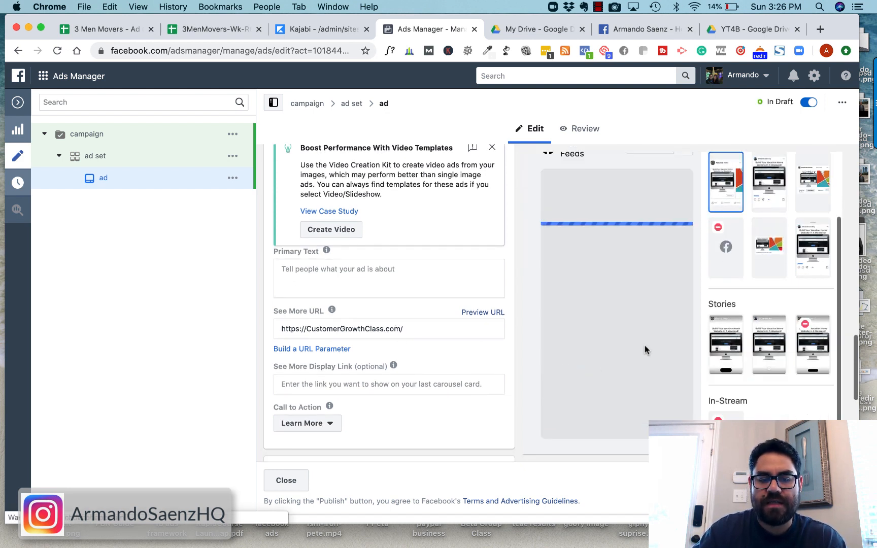
click(332, 425)
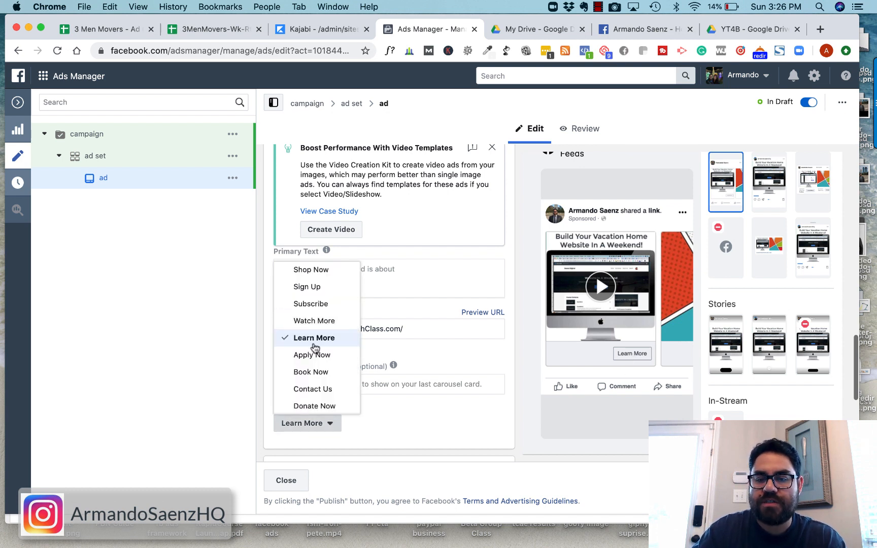
scroll(315, 348, up, 3)
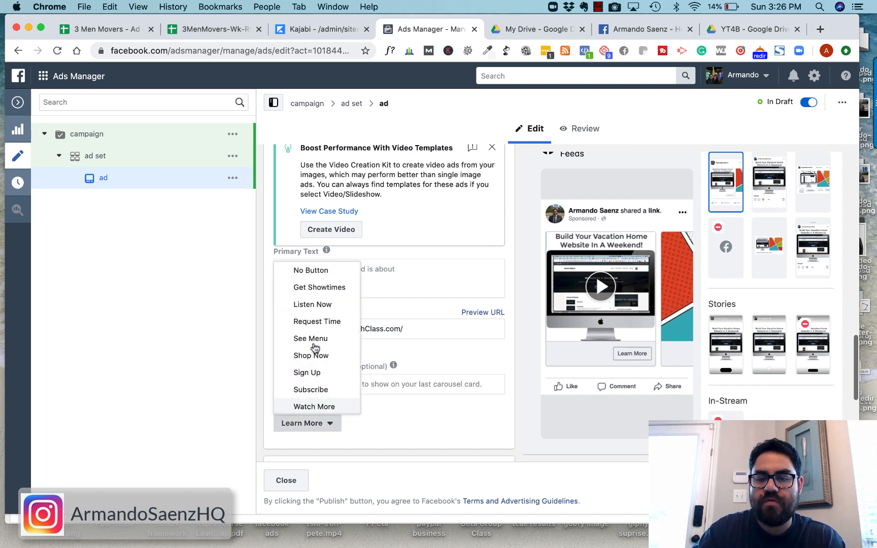
click(316, 270)
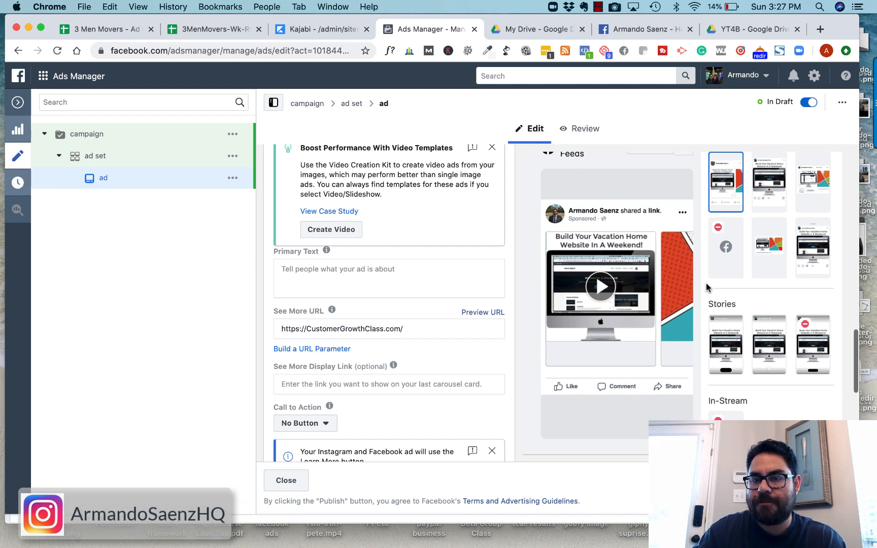
- Preview the ad in the Facebook Marketplace placement and review card 1's settings and the call-to-action setting
click(816, 187)
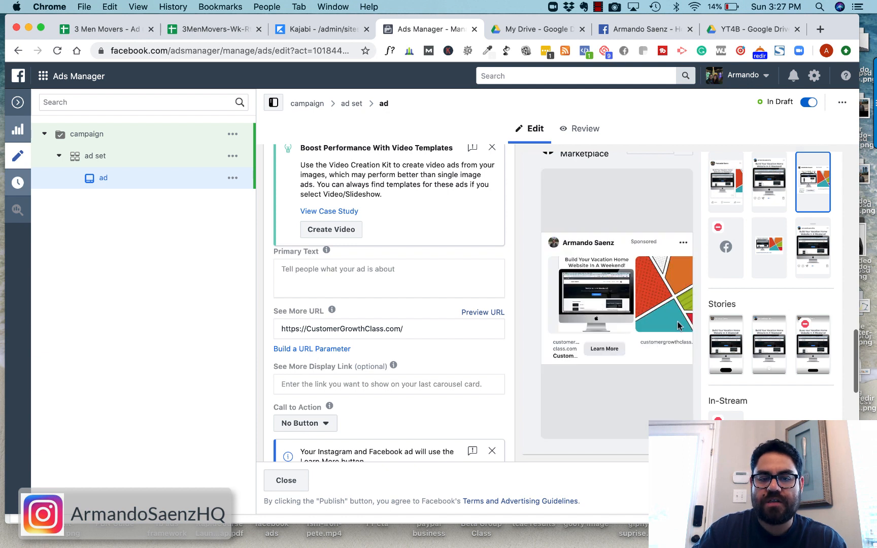
scroll(512, 323, up, 3)
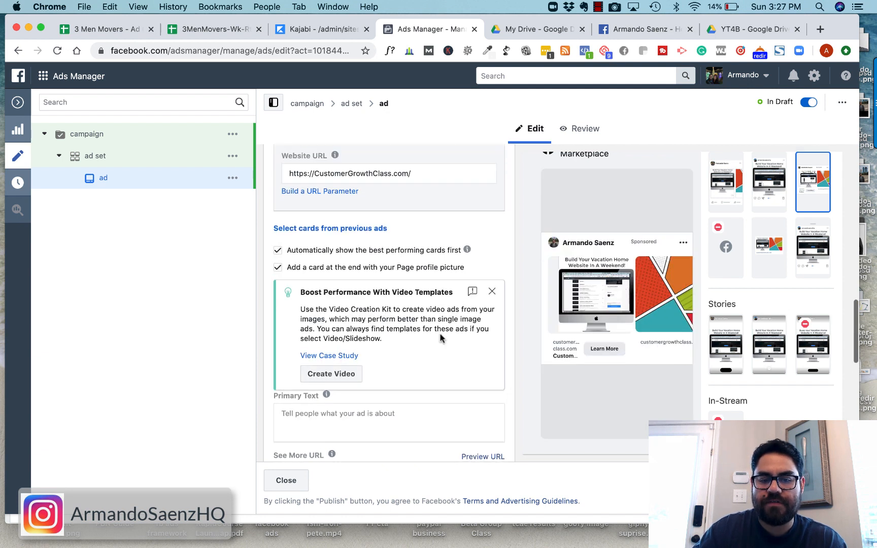
scroll(440, 338, up, 5)
click(288, 302)
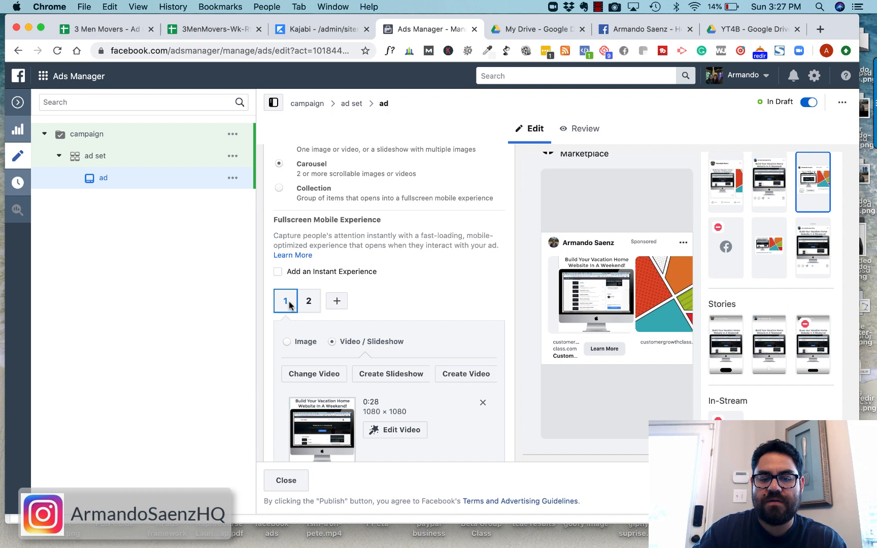
scroll(439, 398, down, 8)
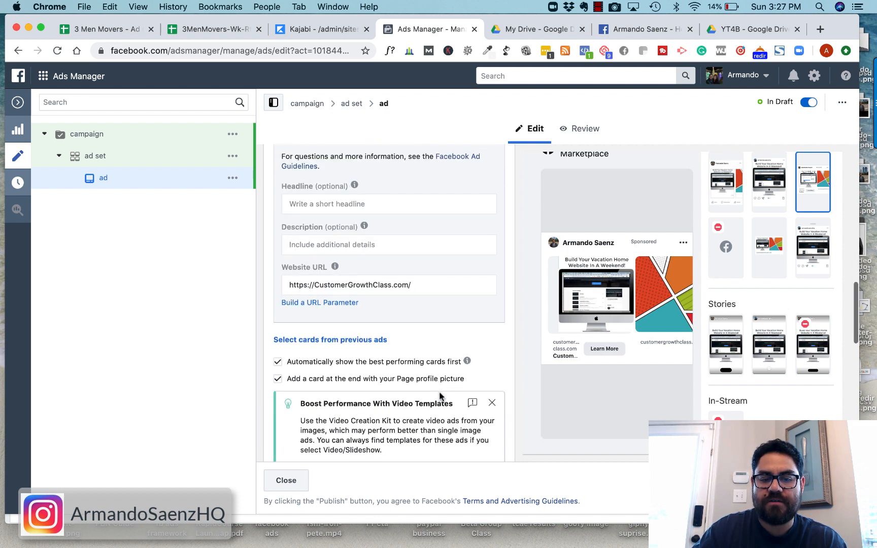
scroll(441, 397, down, 6)
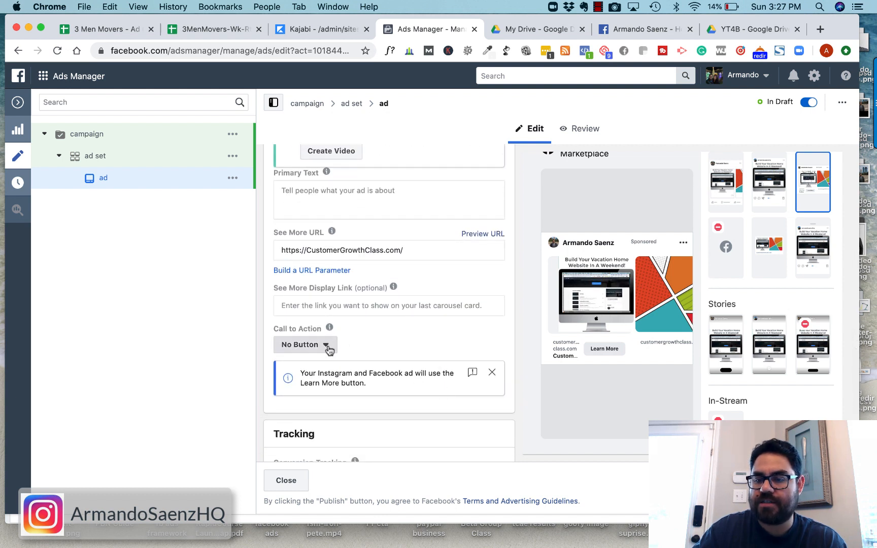
click(329, 350)
click(326, 366)
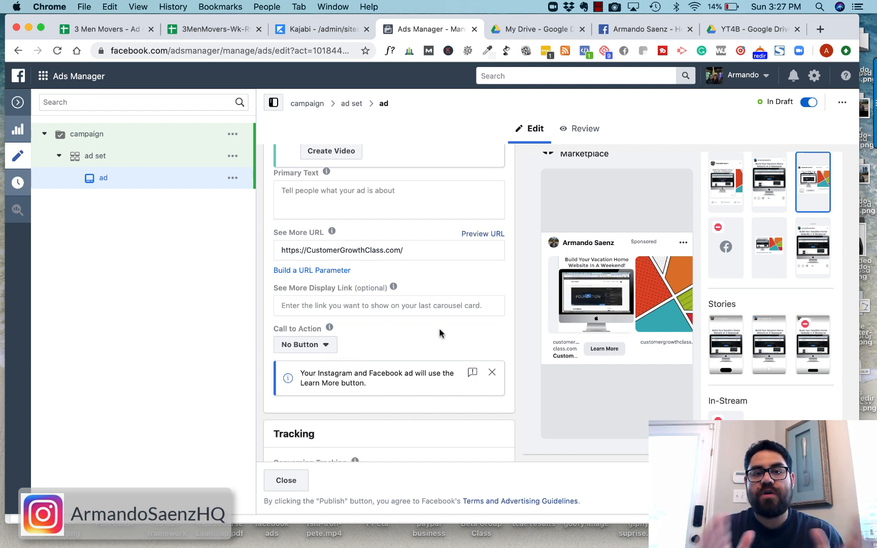
- Enter "Cool stuff." as the ad's primary text
scroll(525, 332, down, 3)
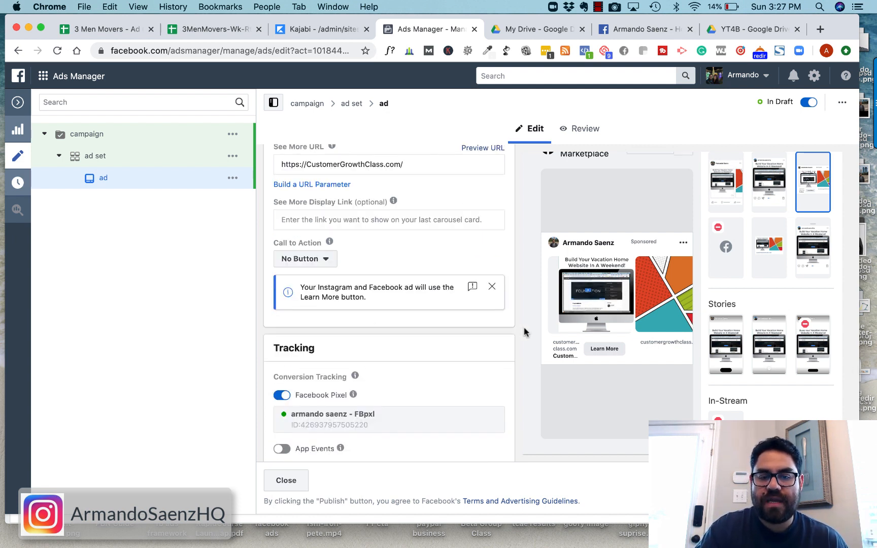
scroll(525, 333, up, 2)
scroll(478, 358, up, 4)
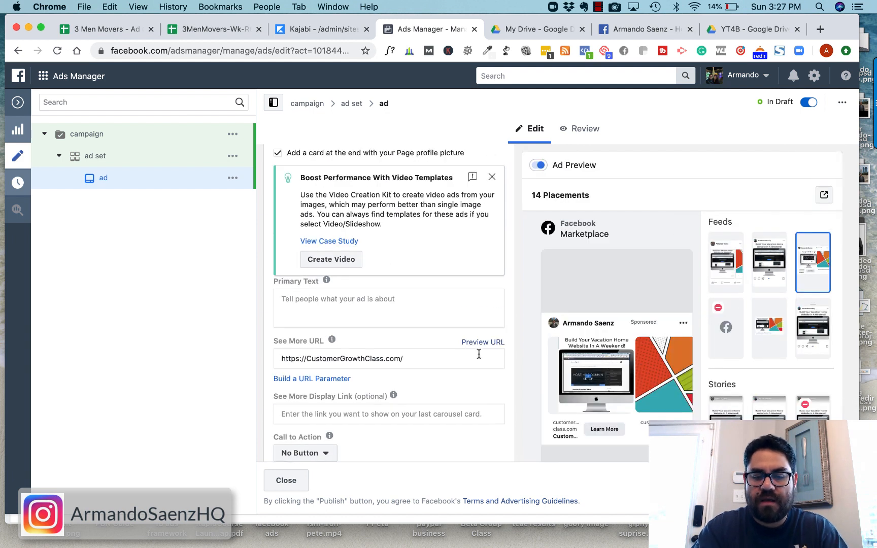
click(358, 302)
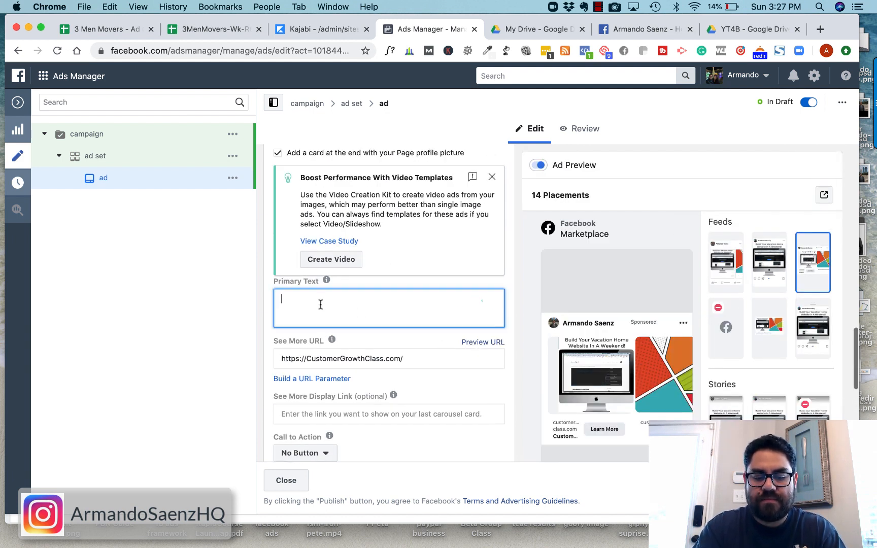
text(Cool)
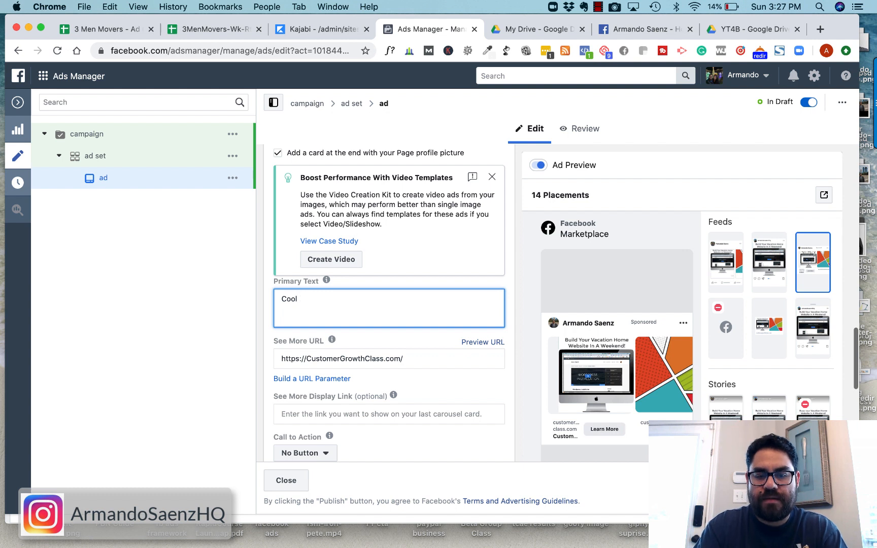
text( s)
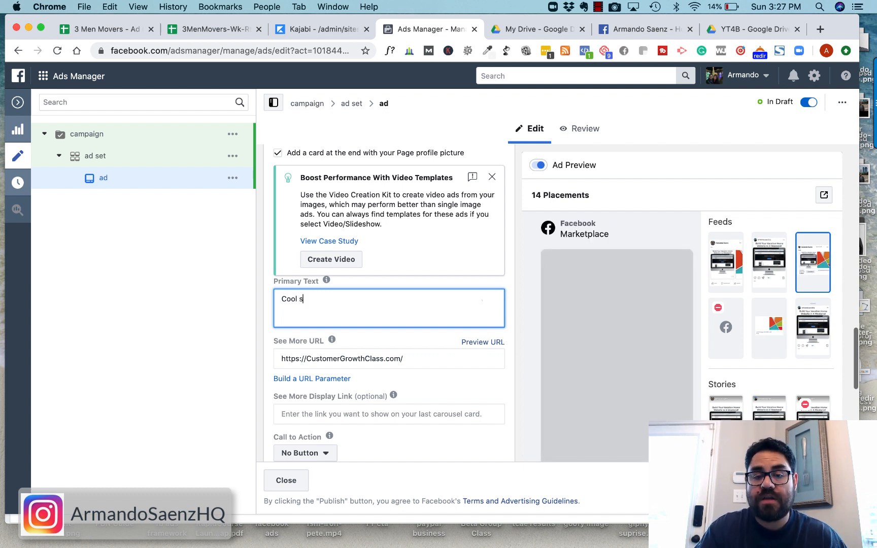
text(tuff.)
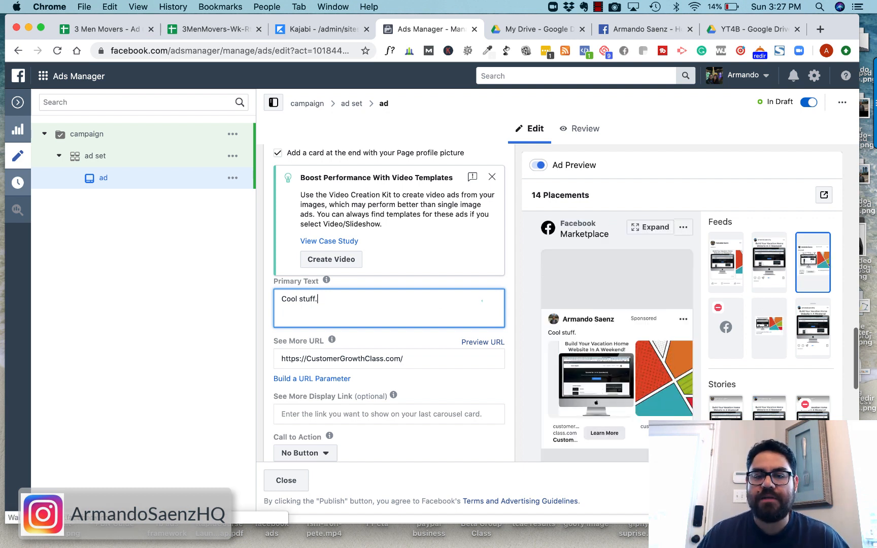
- Publish the carousel ad and return to the account's campaign list
click(829, 480)
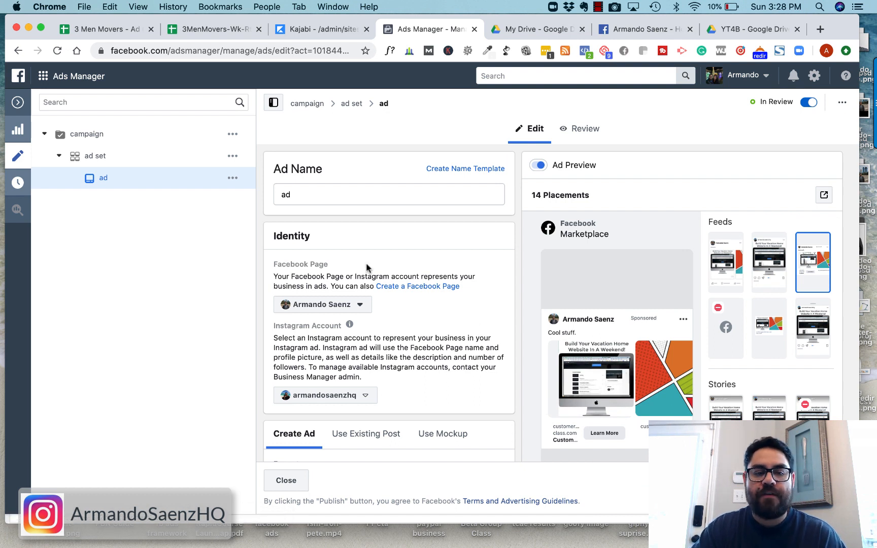
click(17, 104)
click(269, 173)
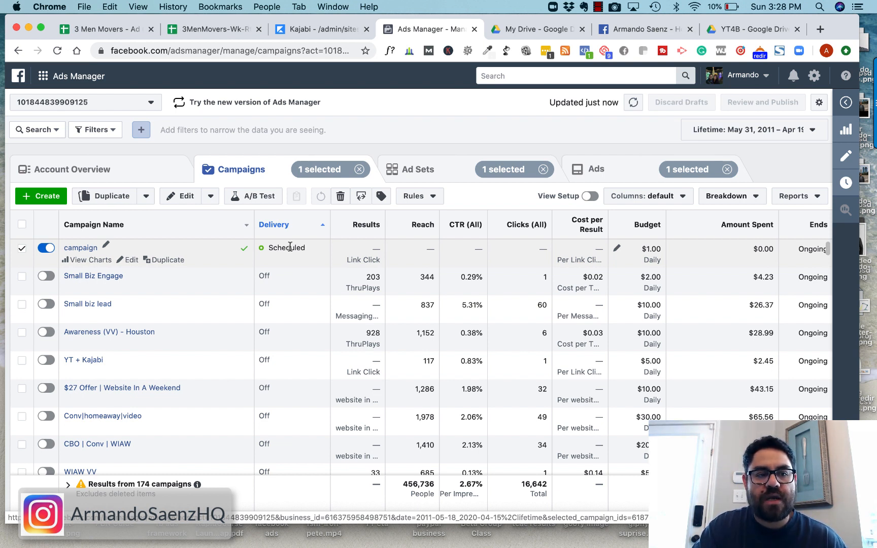
- Switch from Ads Manager to the Page Posts tool
click(45, 76)
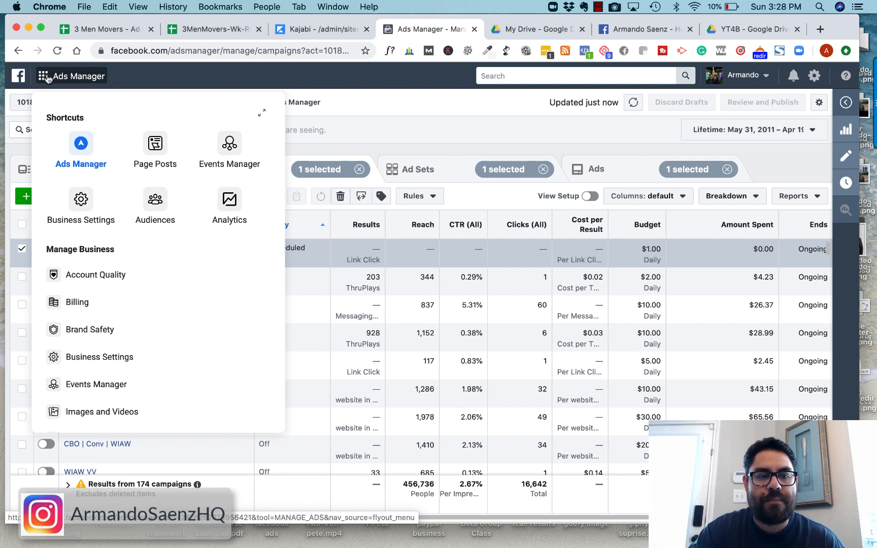
click(155, 147)
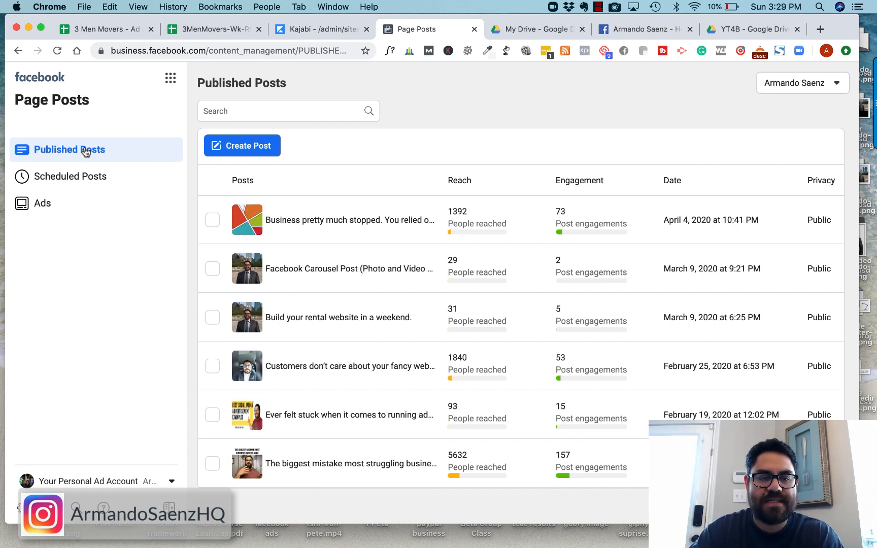
- Open the "Cool stuff." post among the ad posts and browse its carousel cards in the post preview
click(42, 203)
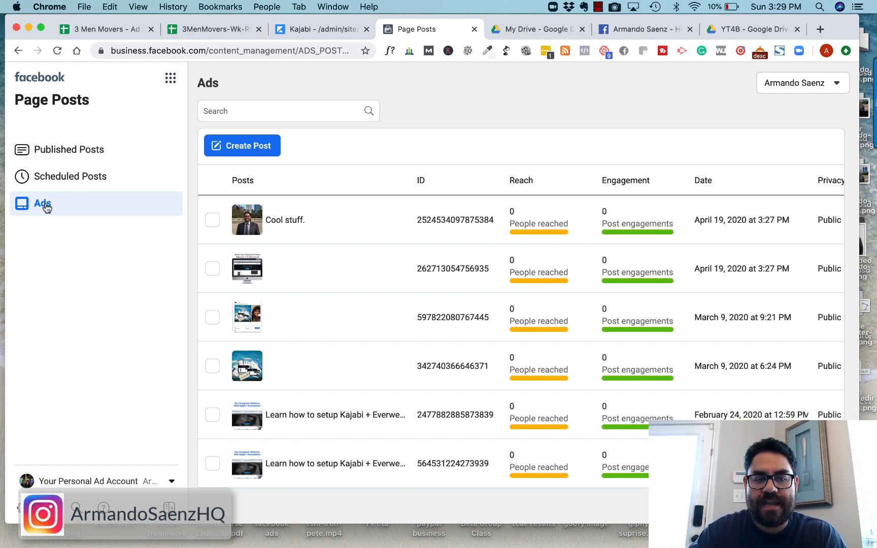
click(275, 226)
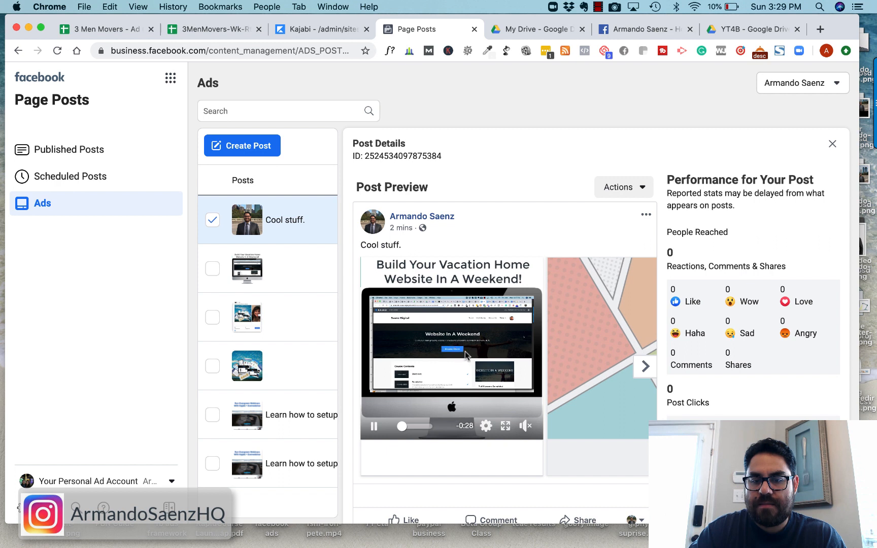
click(645, 367)
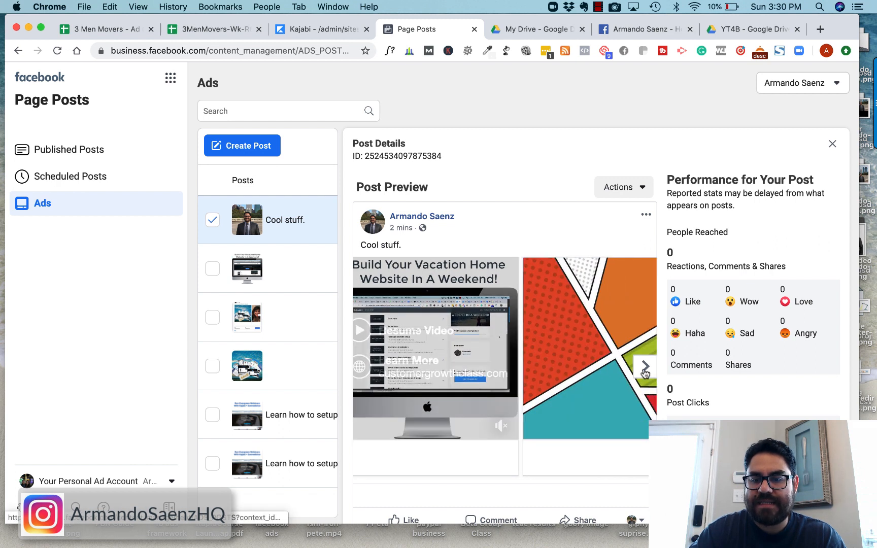
scroll(521, 361, down, 1)
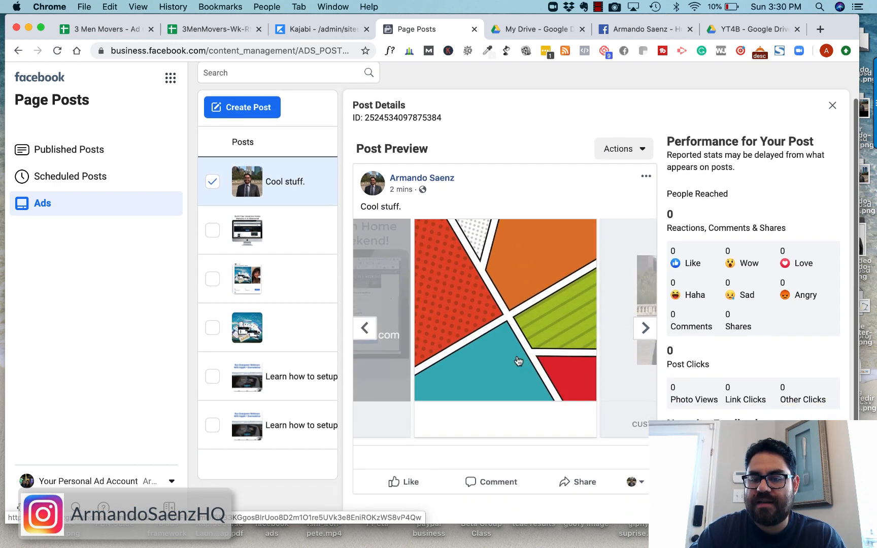
scroll(518, 360, up, 1)
click(644, 360)
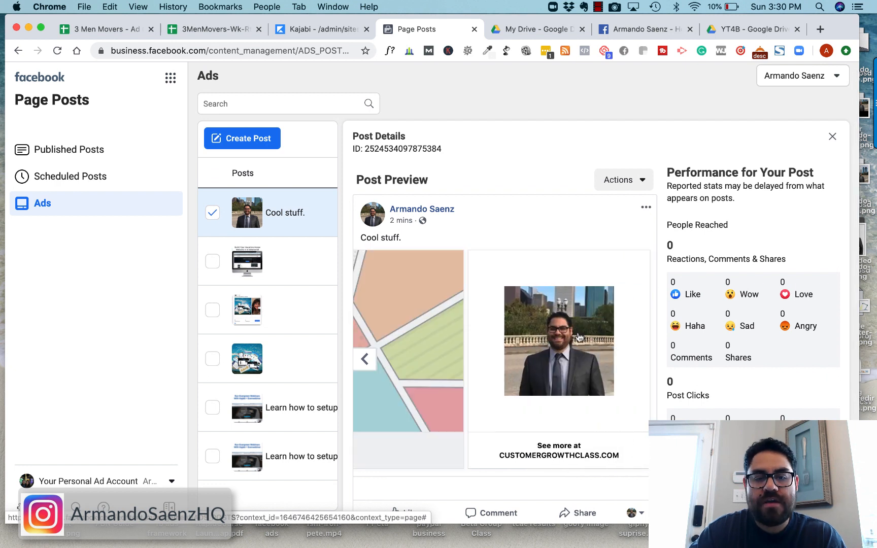
click(367, 361)
click(367, 361)
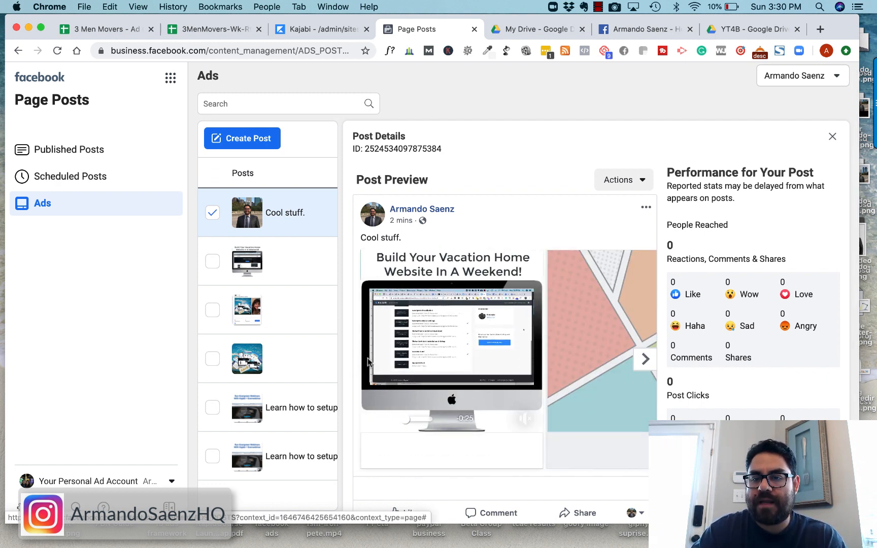
- Publish the "Cool stuff." carousel ad post to the Facebook page
click(641, 180)
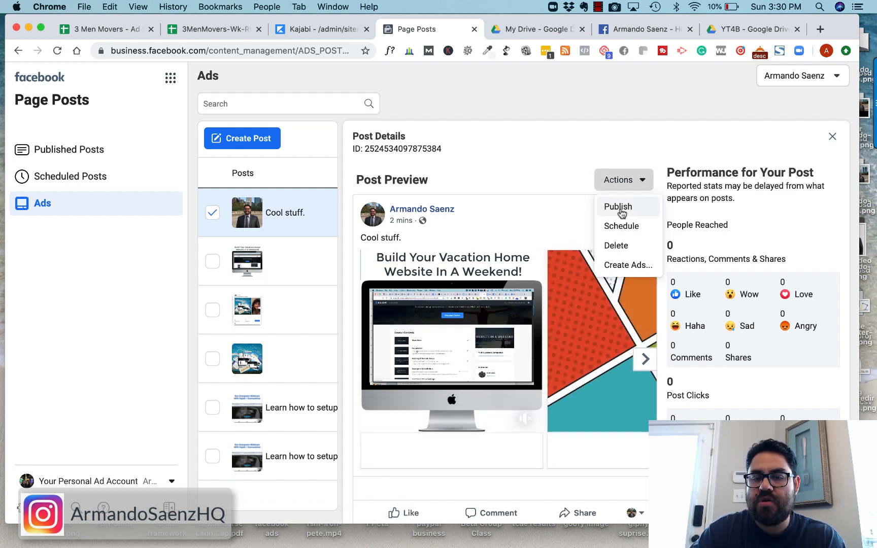
click(619, 207)
click(582, 253)
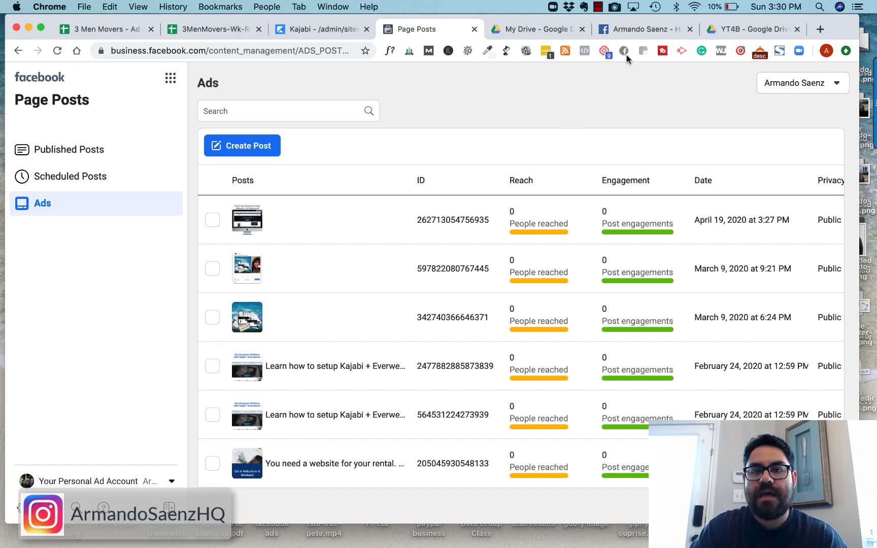
- Switch to the Facebook page, dismiss the empty post draft, and reload the page to find the "Cool stuff." post
click(641, 29)
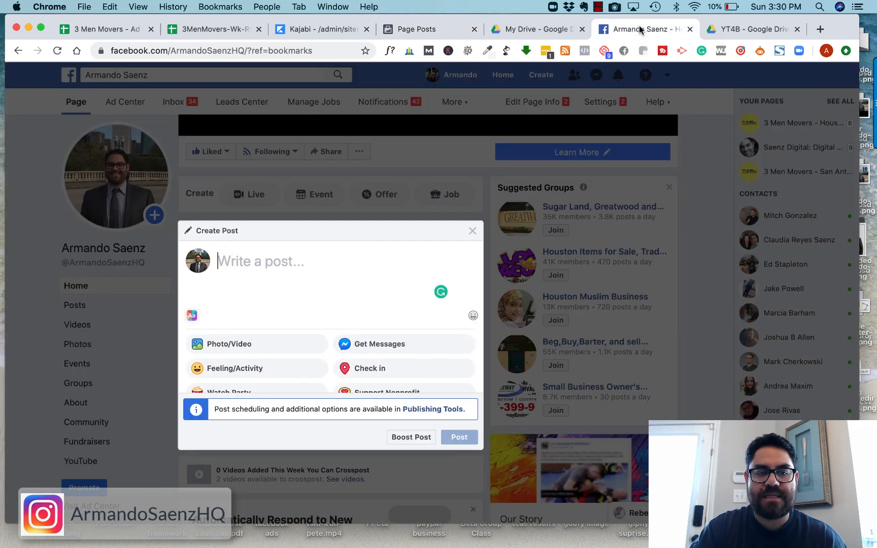
click(472, 232)
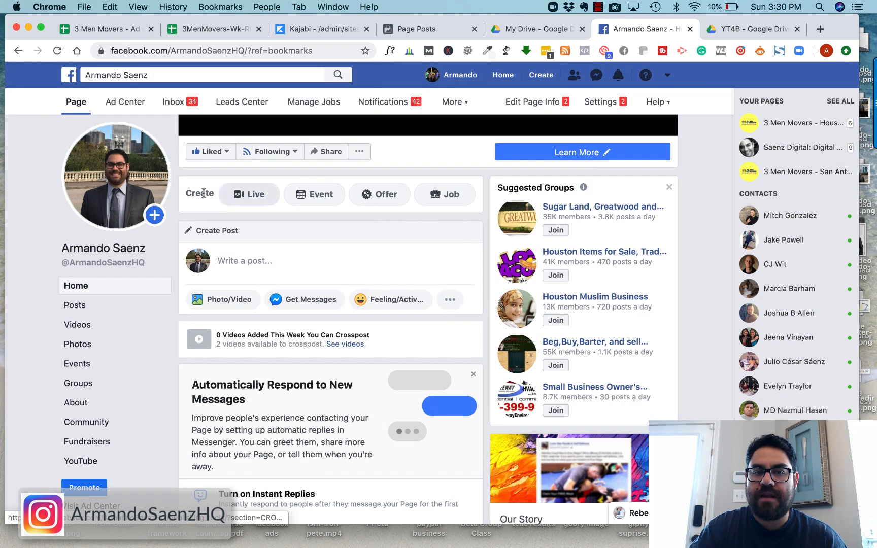
scroll(314, 192, up, 5)
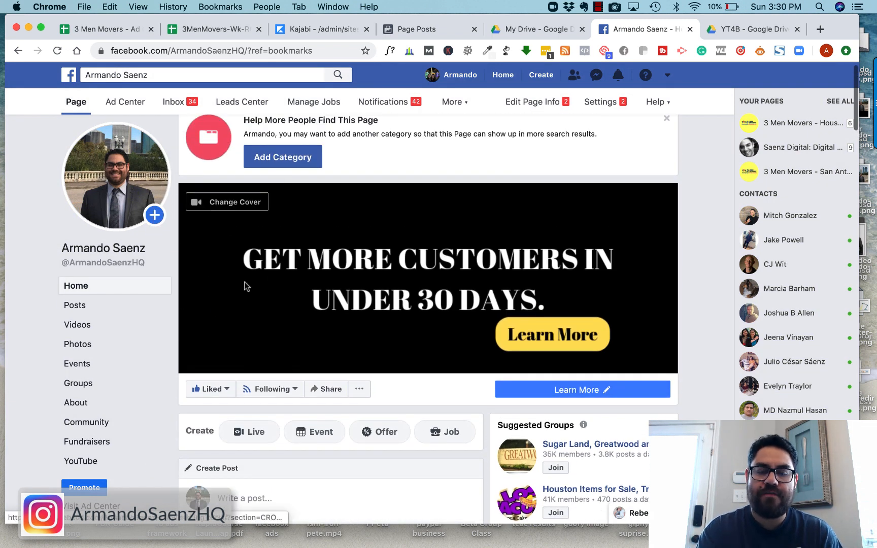
click(57, 51)
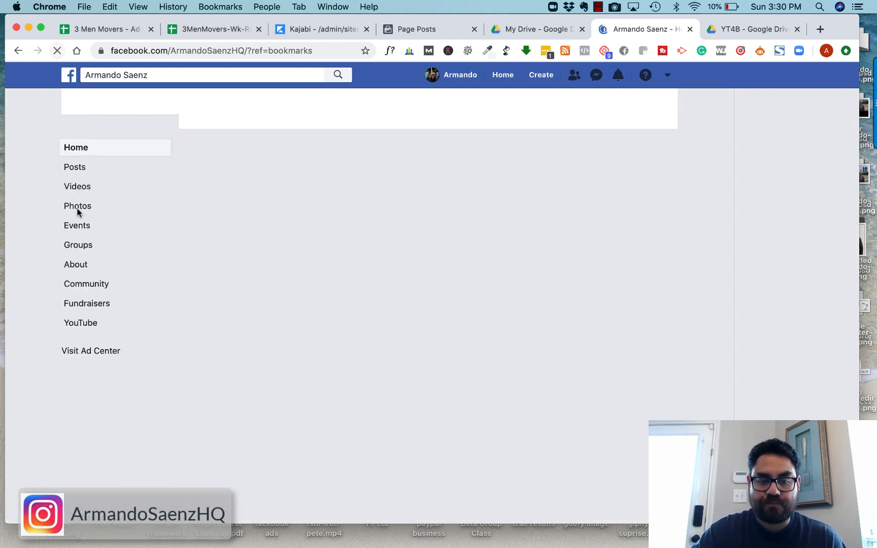
scroll(698, 193, down, 5)
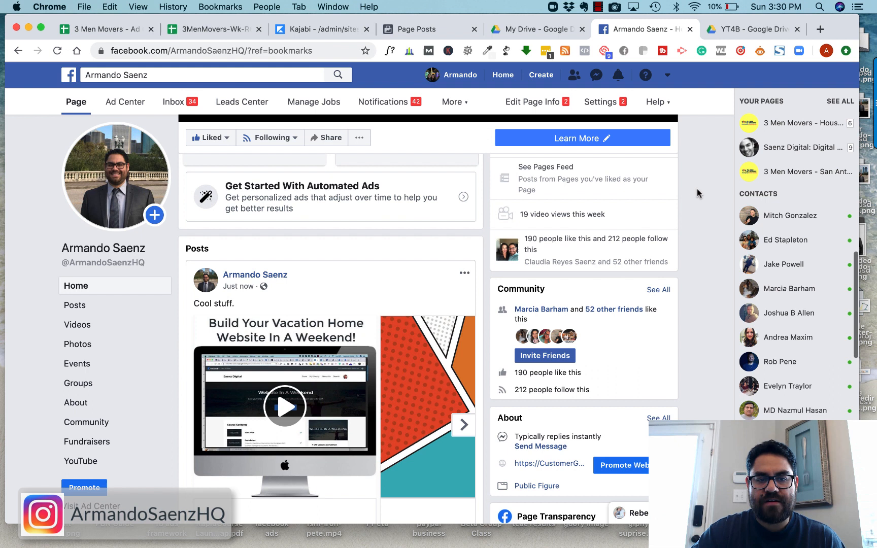
scroll(697, 193, down, 1)
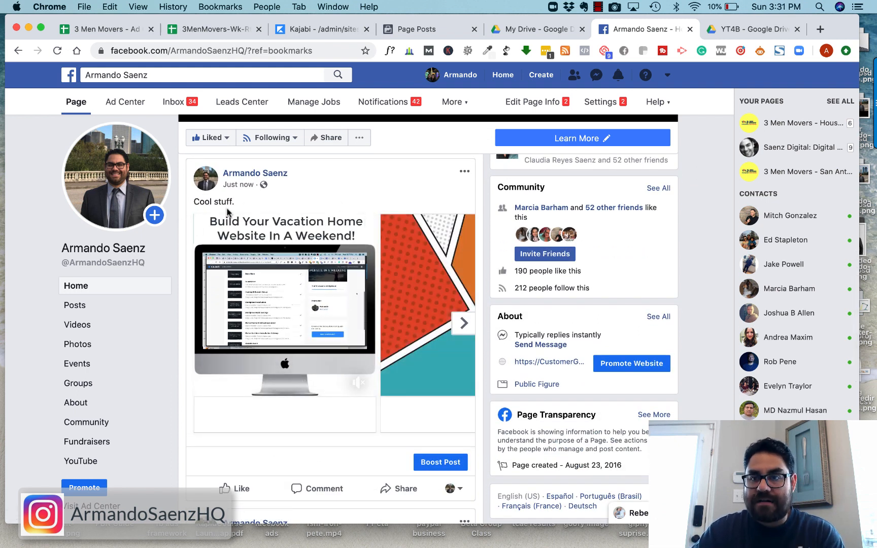
- Check the published carousel's video and image cards, including the video's link overlay, and open the image card's link
mouse_move(268, 298)
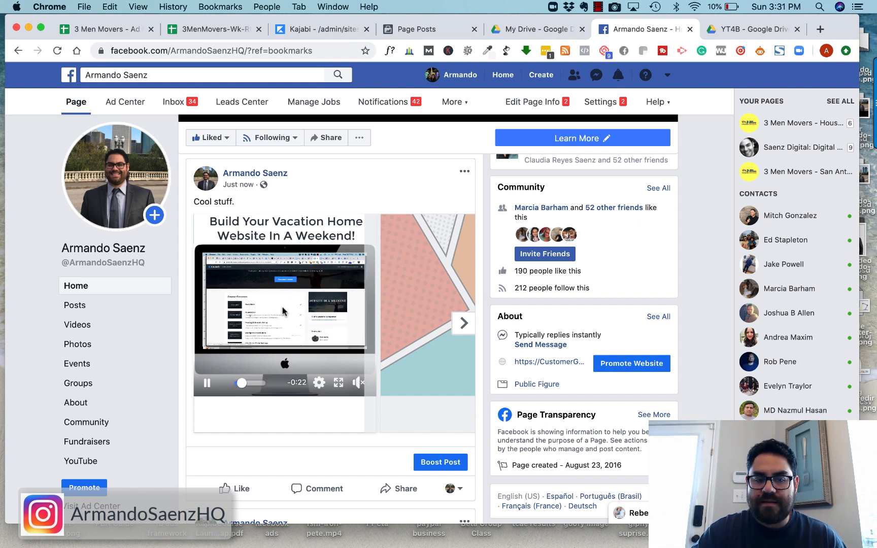
click(464, 328)
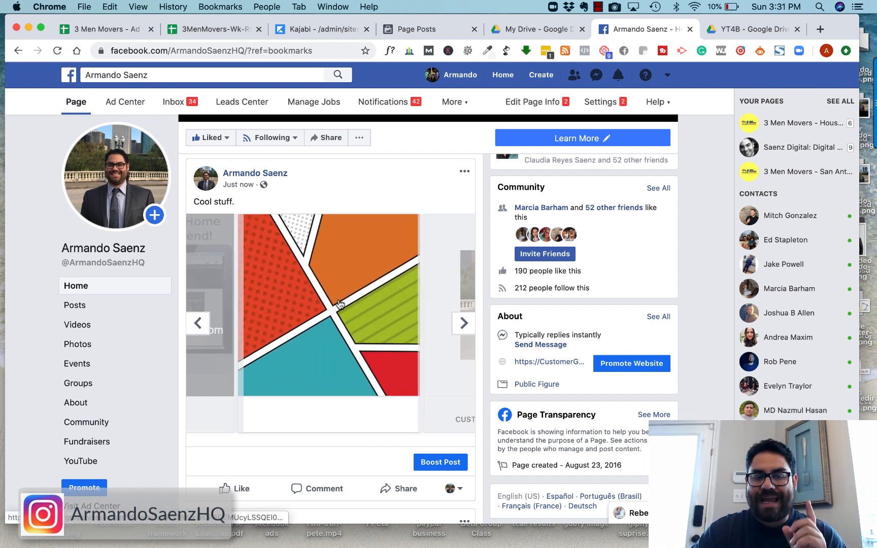
click(201, 329)
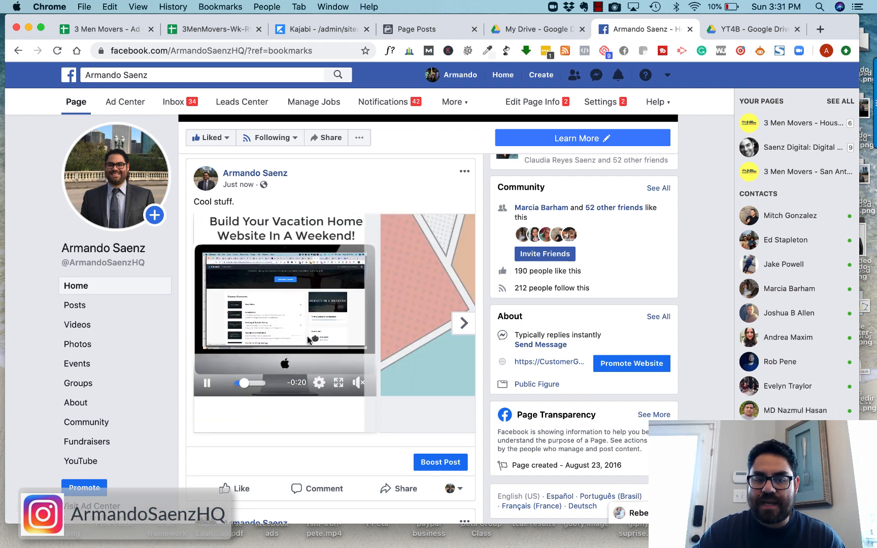
click(303, 311)
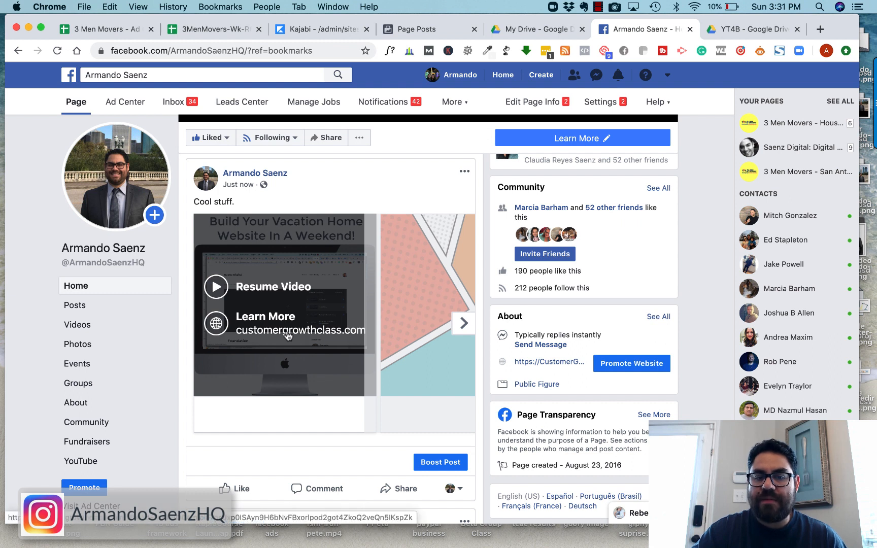
click(464, 323)
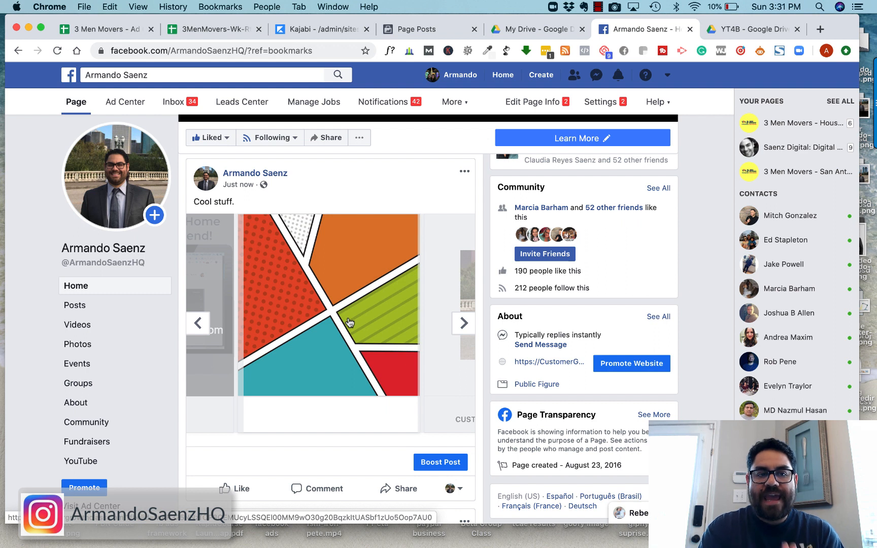
click(327, 305)
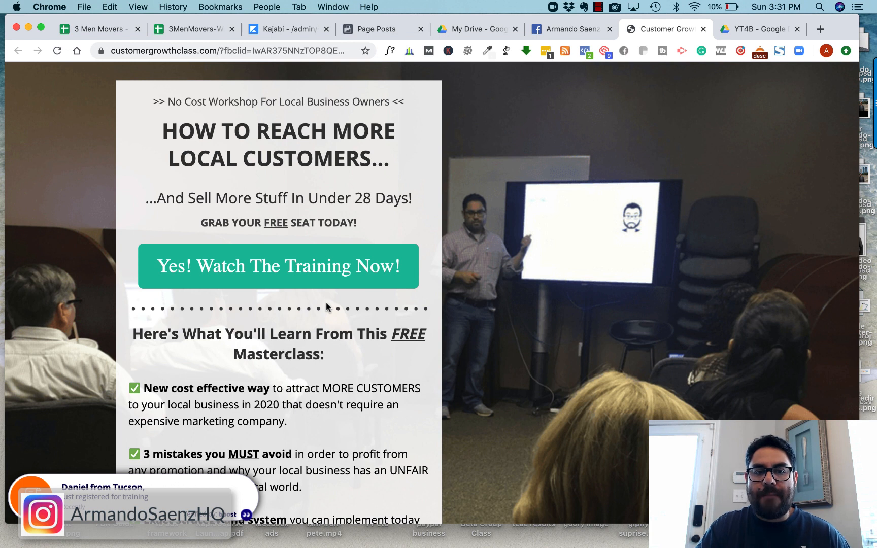
- Return from Page Posts to Ads Manager and switch to the ad account containing the scheduled carousel campaign
click(391, 32)
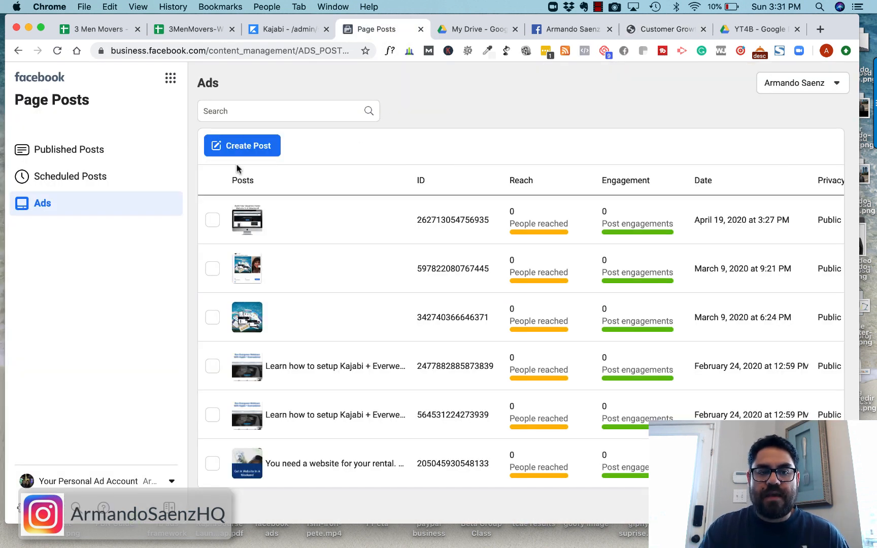
click(170, 78)
click(236, 136)
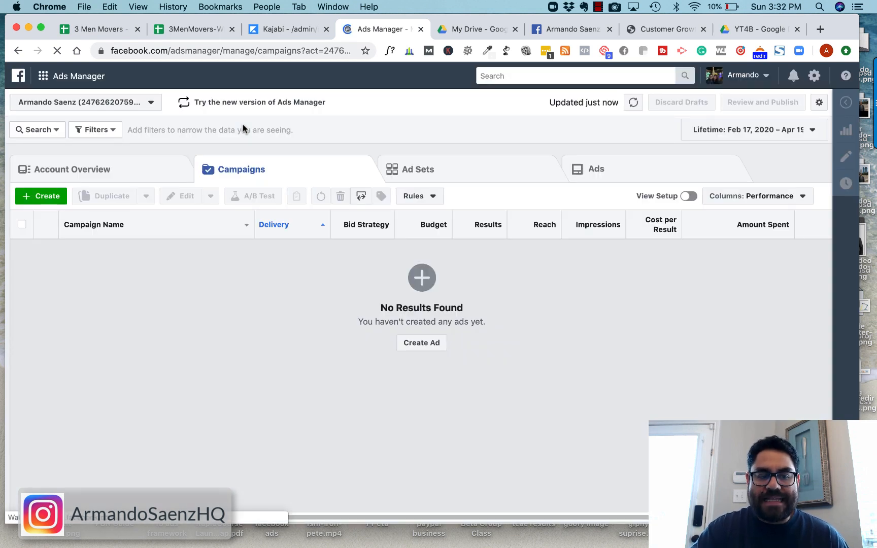
click(148, 103)
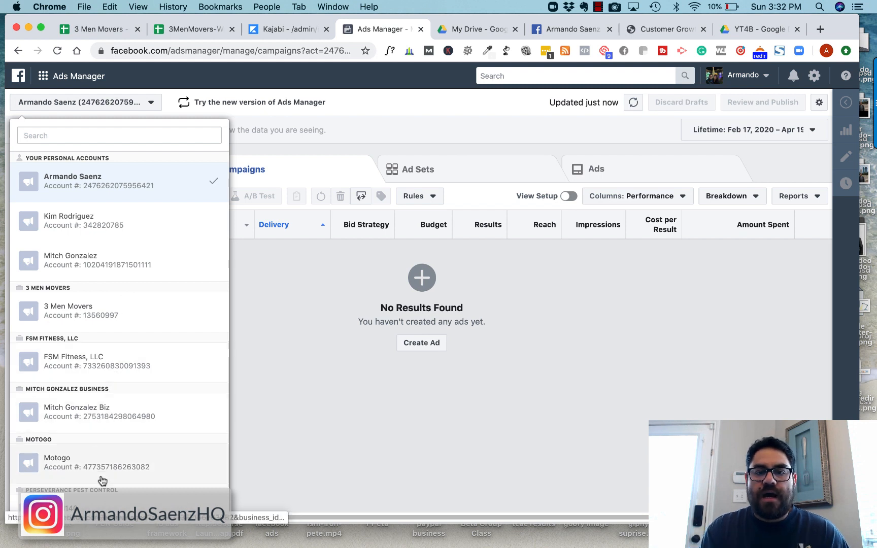
scroll(99, 480, down, 5)
click(95, 481)
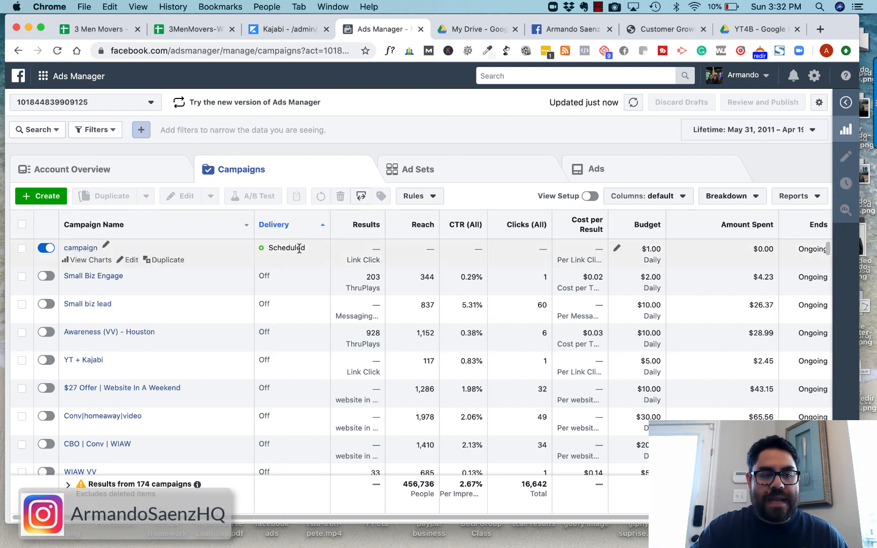
- Delete the scheduled campaign named "campaign"
click(22, 249)
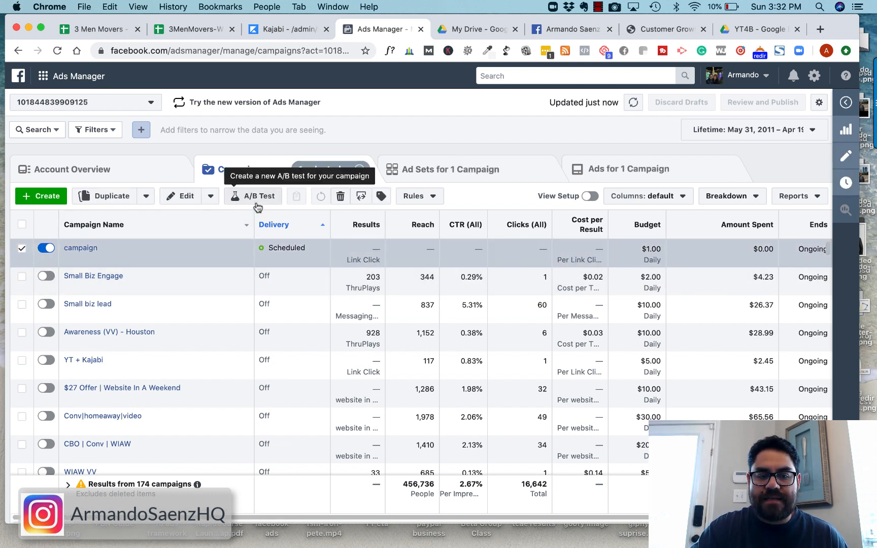
click(340, 197)
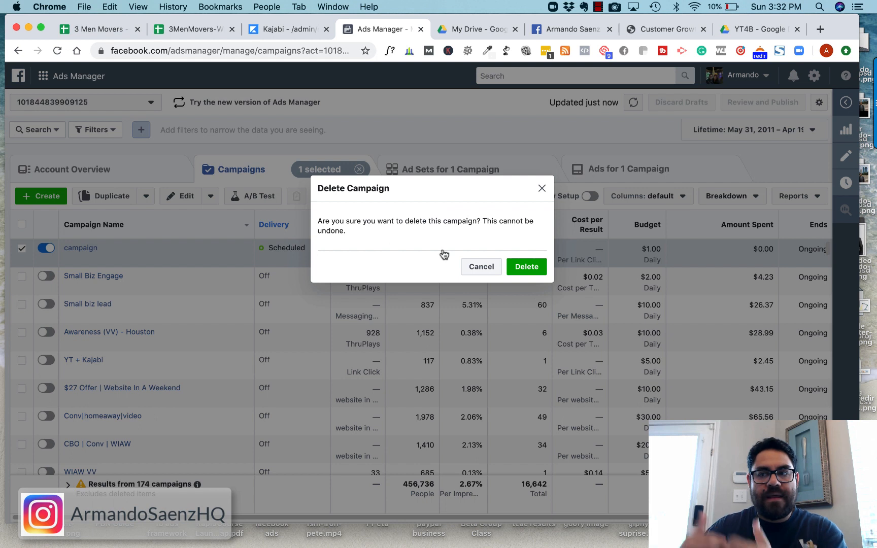
click(523, 268)
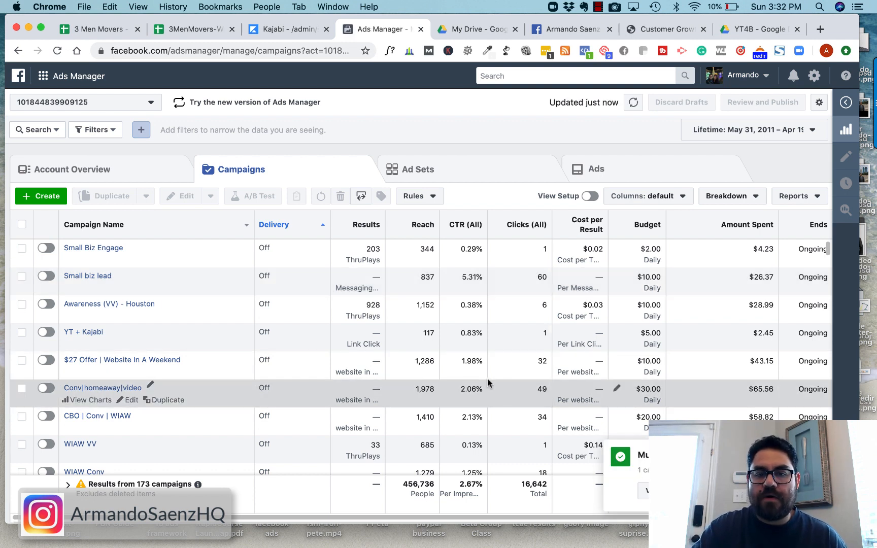
- Switch back to the Facebook page and view the "Cool stuff." post's video card
click(576, 32)
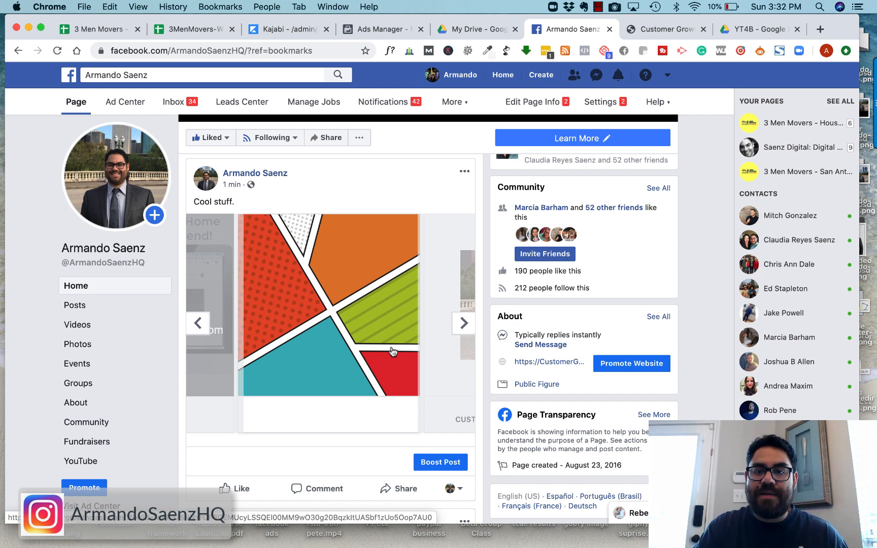
click(198, 323)
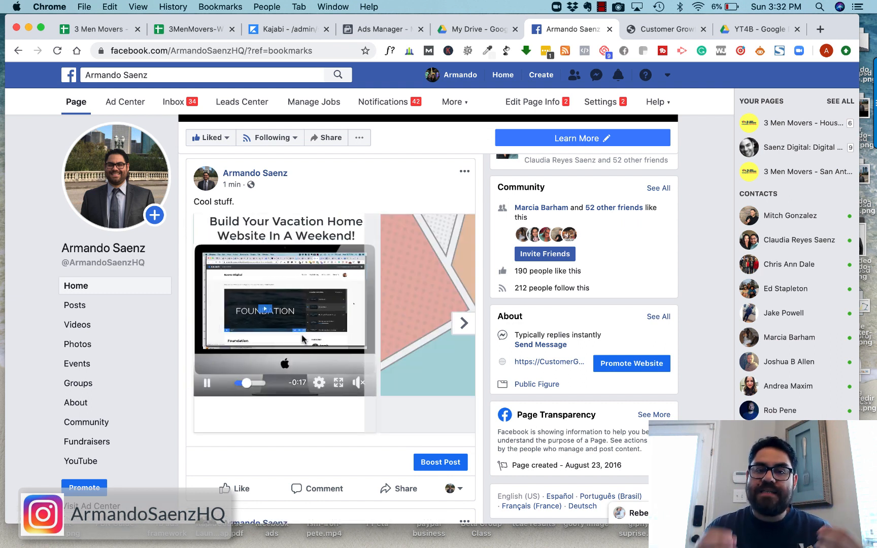